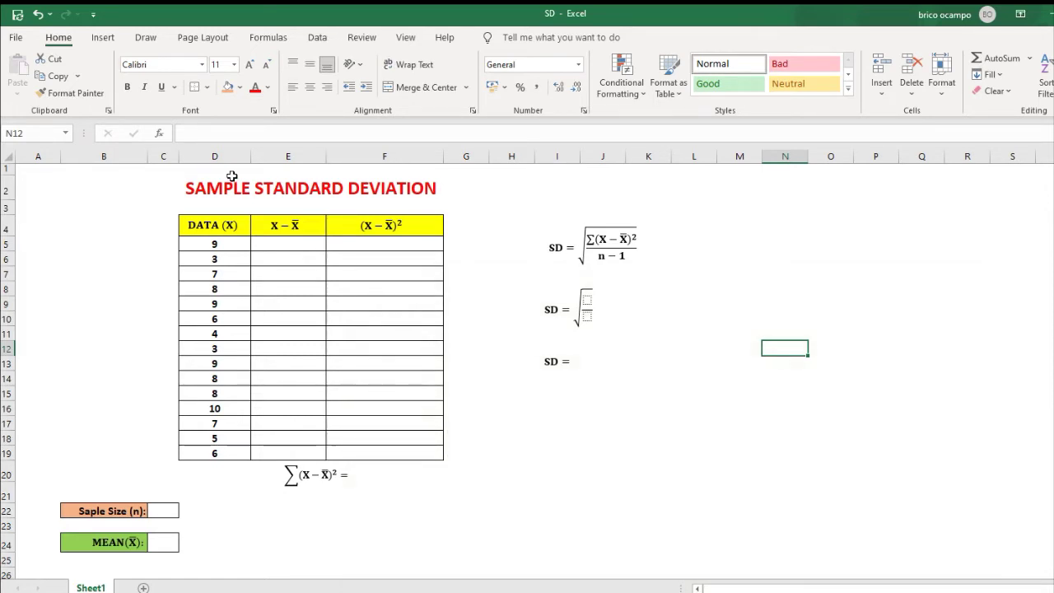
Step: Point out the DATA (X) column and the sample SD formula equation
click(225, 155)
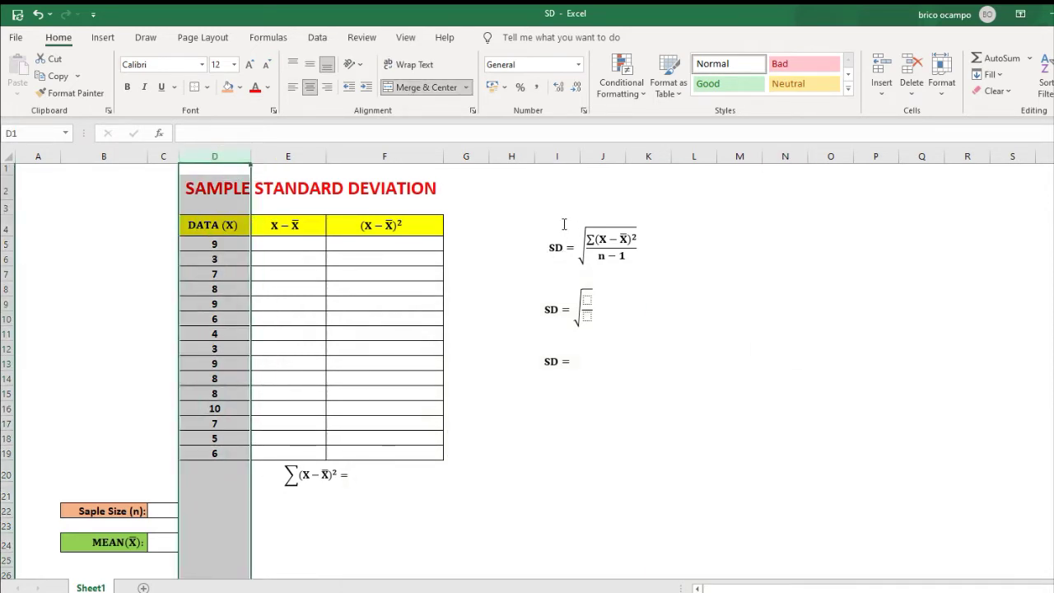
click(550, 248)
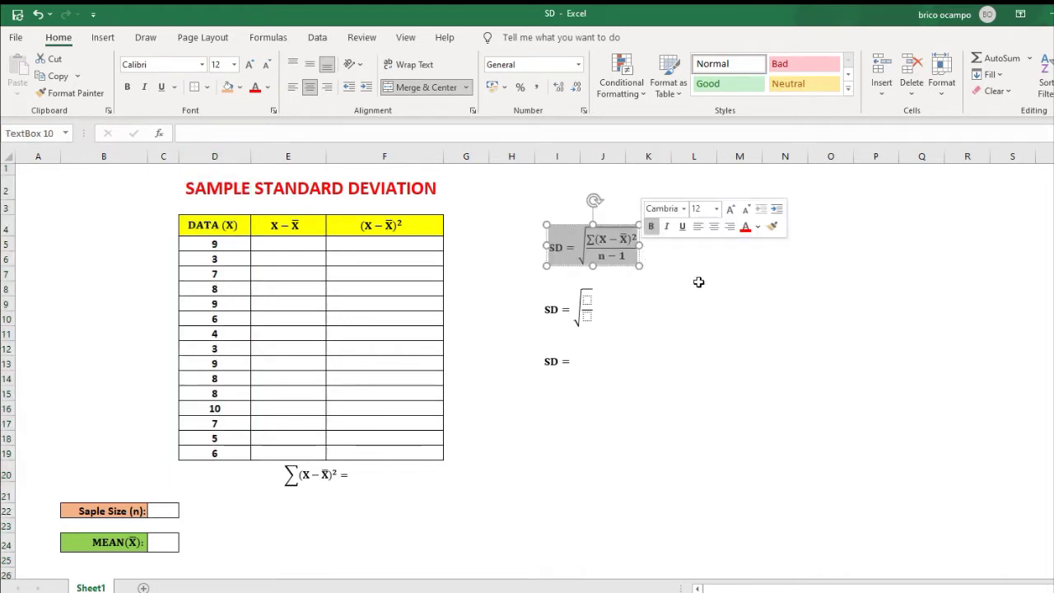
click(752, 317)
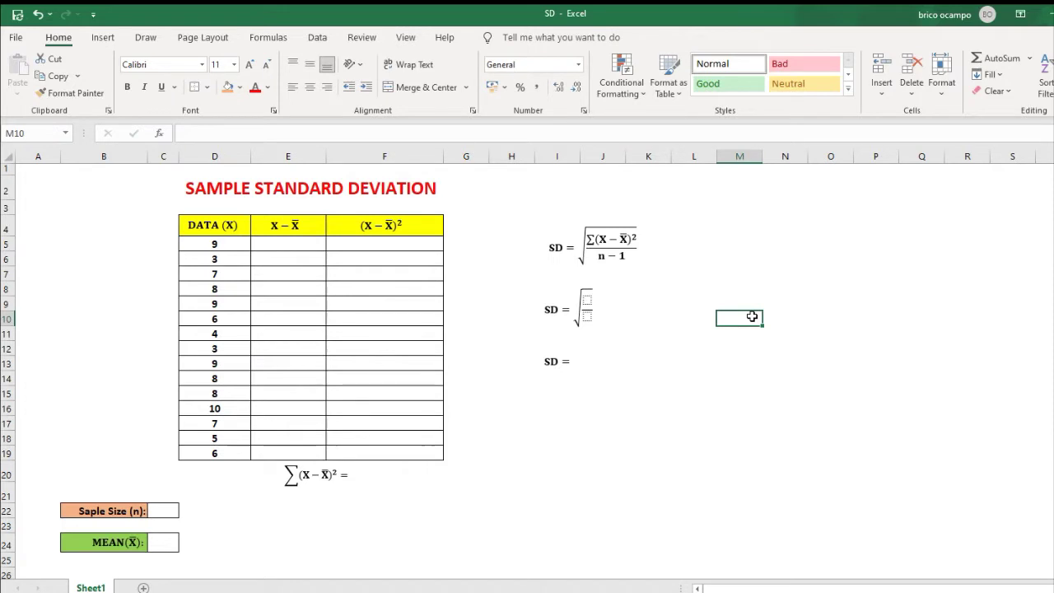
click(217, 154)
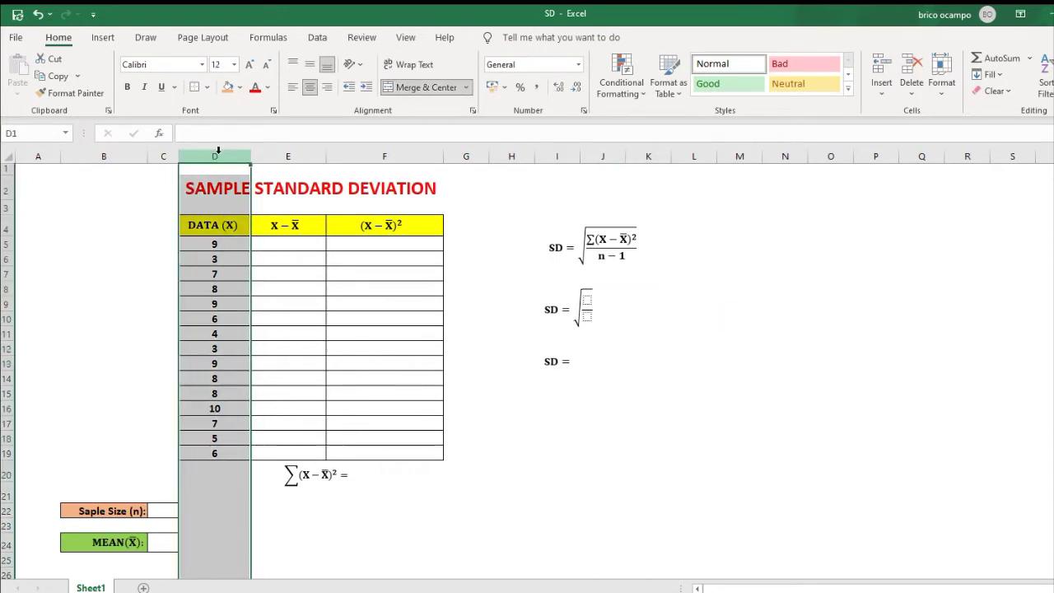
Step: Step down through each DATA (X) value, ending at the last value 6
click(254, 258)
click(224, 258)
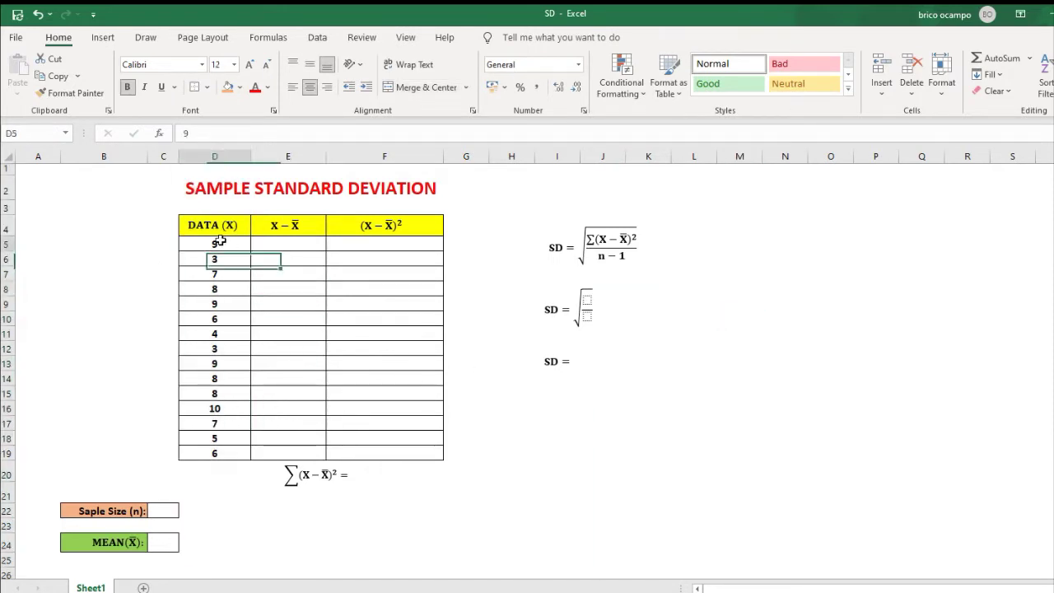
click(227, 274)
click(227, 289)
click(228, 304)
click(228, 318)
click(229, 333)
click(227, 349)
click(229, 364)
click(229, 378)
click(229, 394)
click(229, 409)
click(229, 424)
click(230, 438)
click(232, 453)
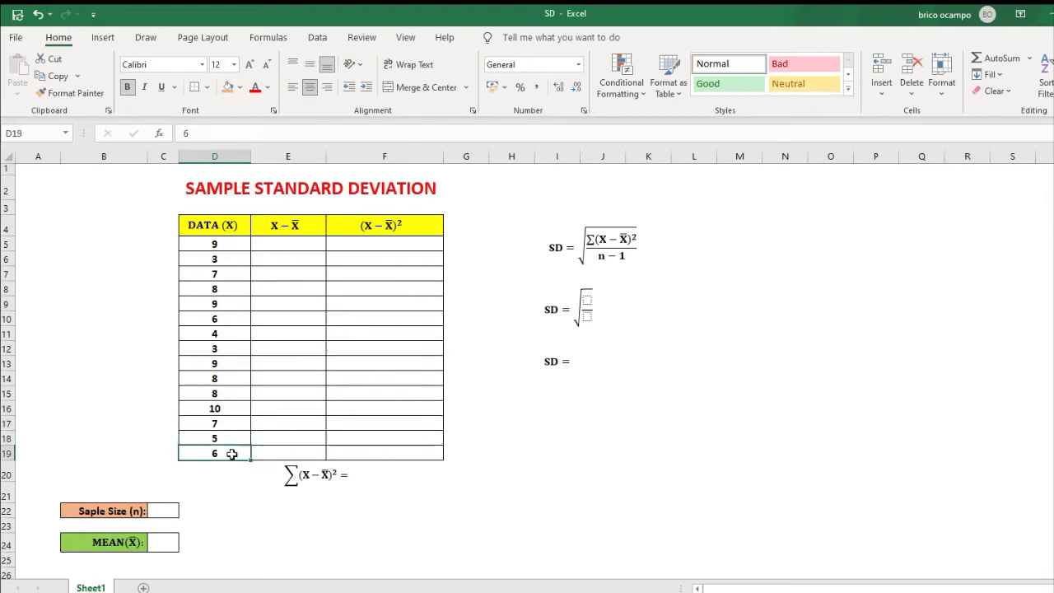
Step: Enter 15 as the sample size n in cell C22
click(165, 511)
text(15)
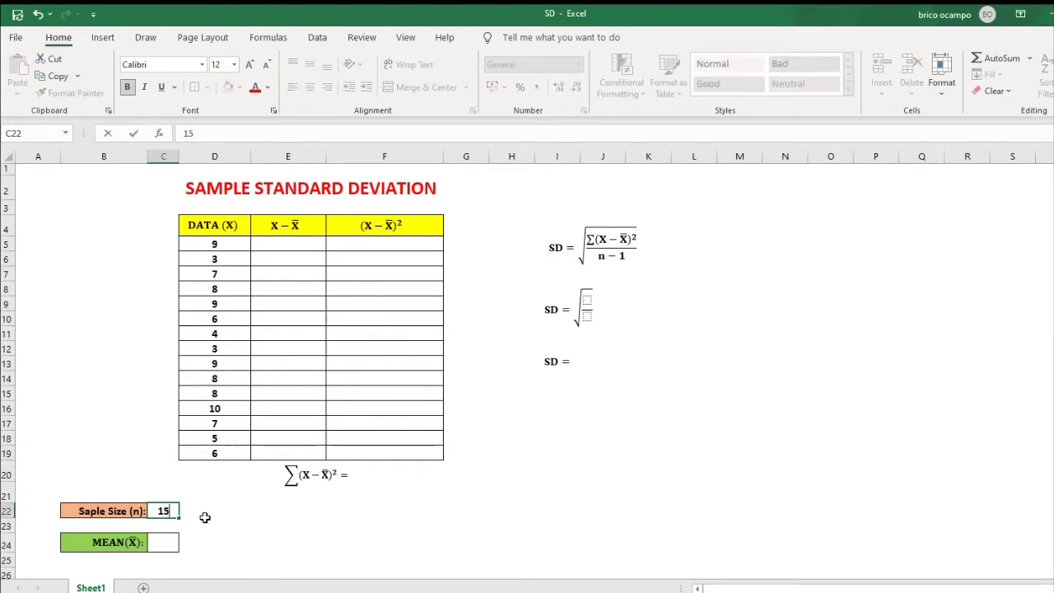
click(284, 542)
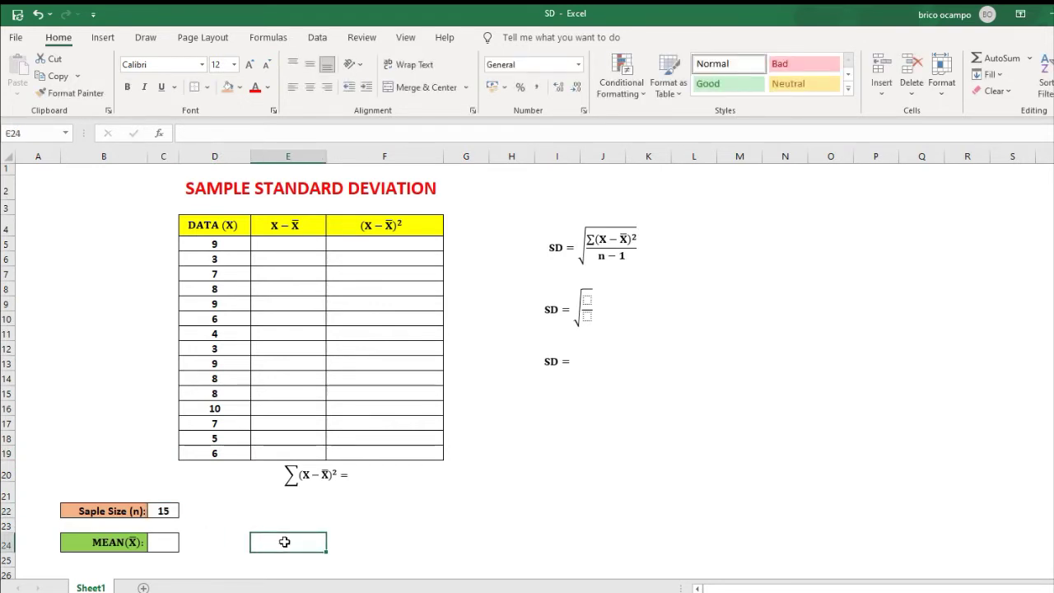
click(163, 543)
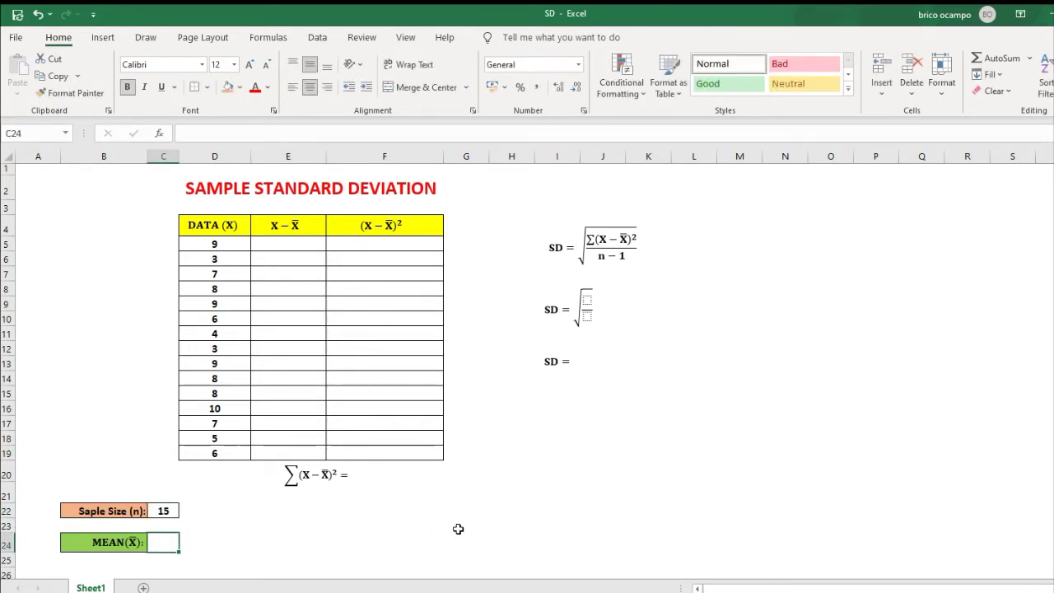
click(458, 529)
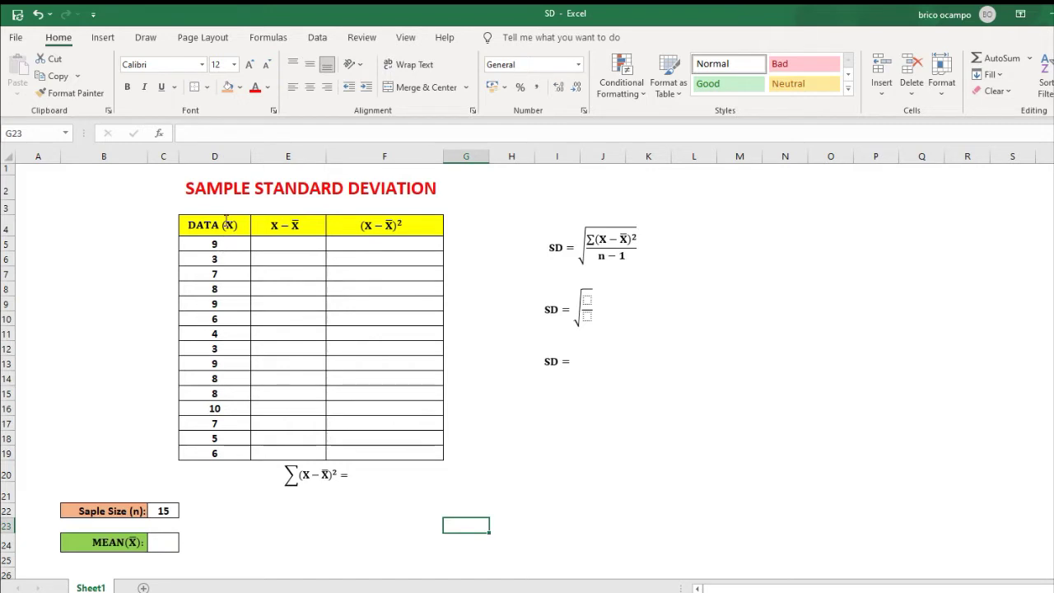
click(162, 511)
text(15)
key(ctrl+Return)
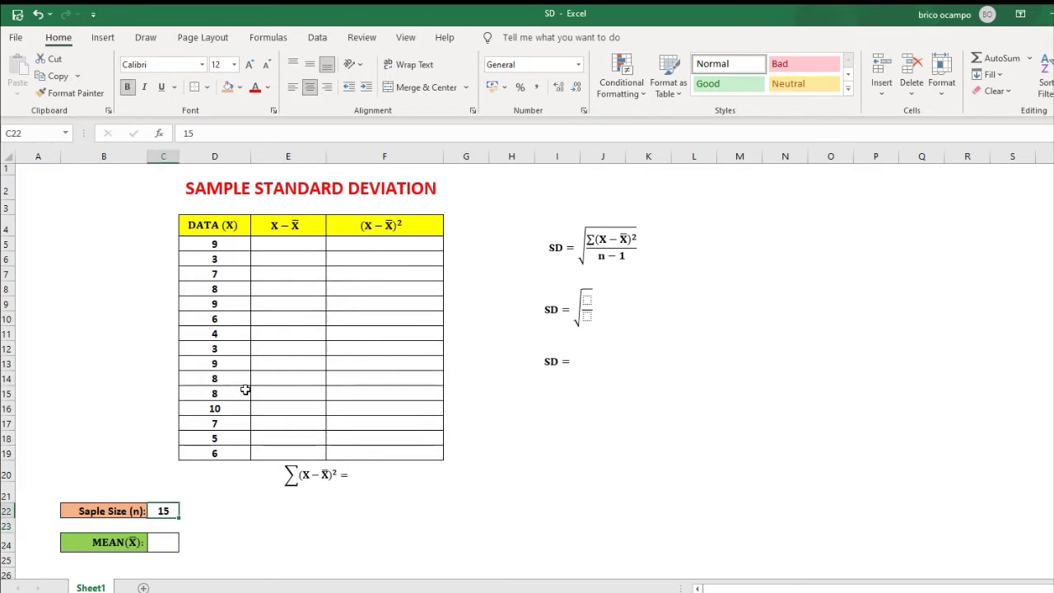
Step: AutoSum D5:D19 so D20 holds =SUM(D5:D19), totalling 102
drag(226, 242, 221, 454)
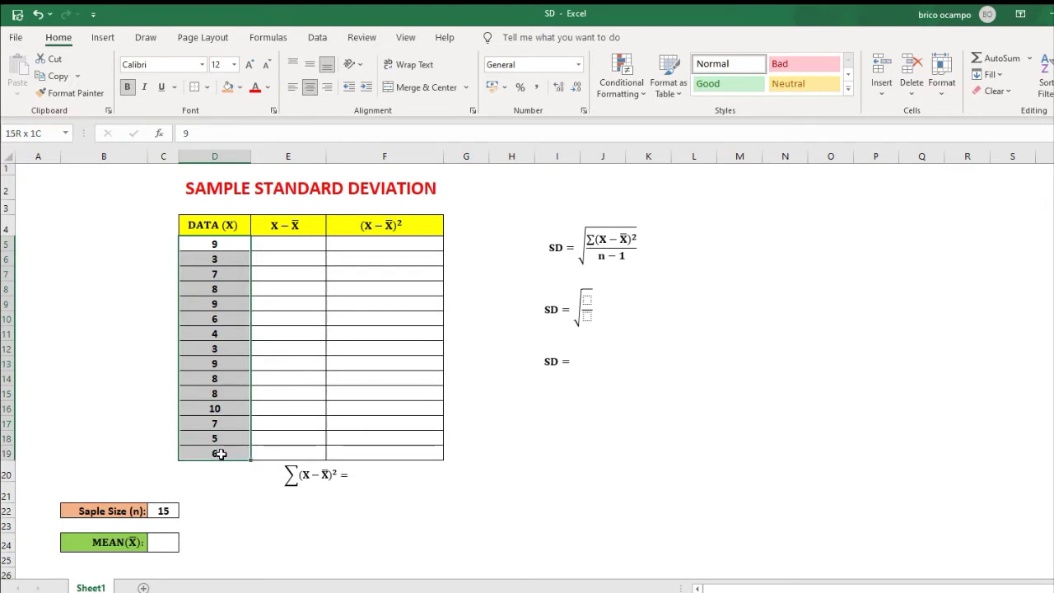
drag(220, 454, 221, 469)
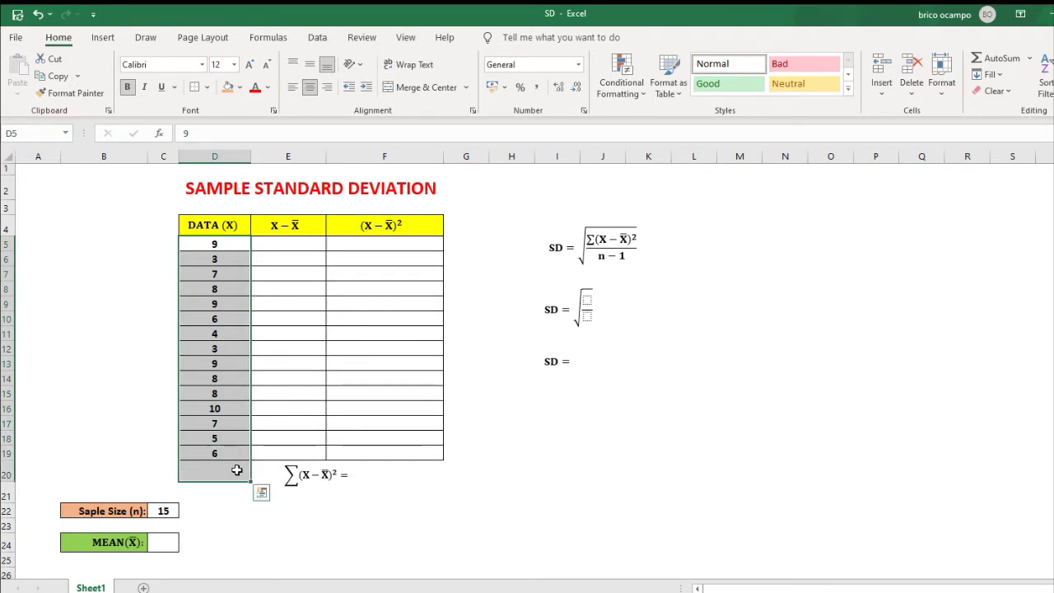
click(1002, 64)
click(540, 513)
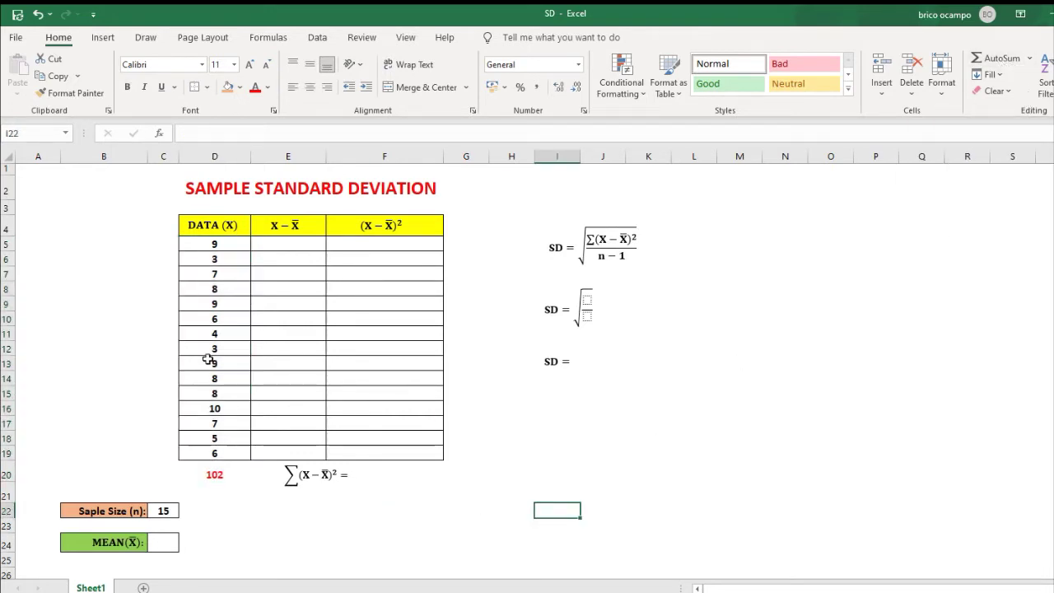
click(203, 478)
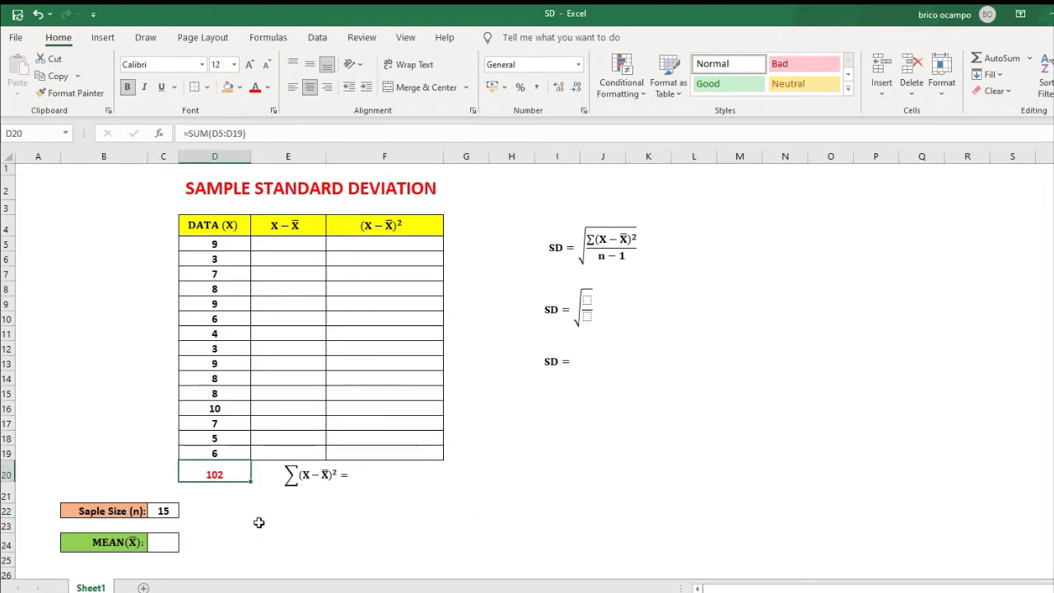
Step: Enter =102/15 in the mean cell C24, giving 6.8
click(167, 543)
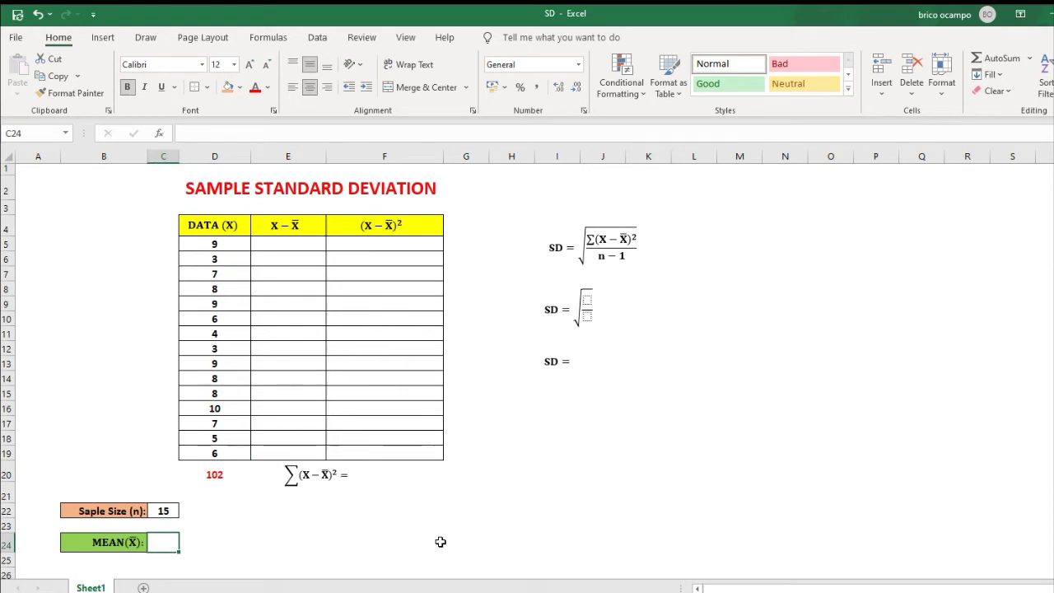
text(=1)
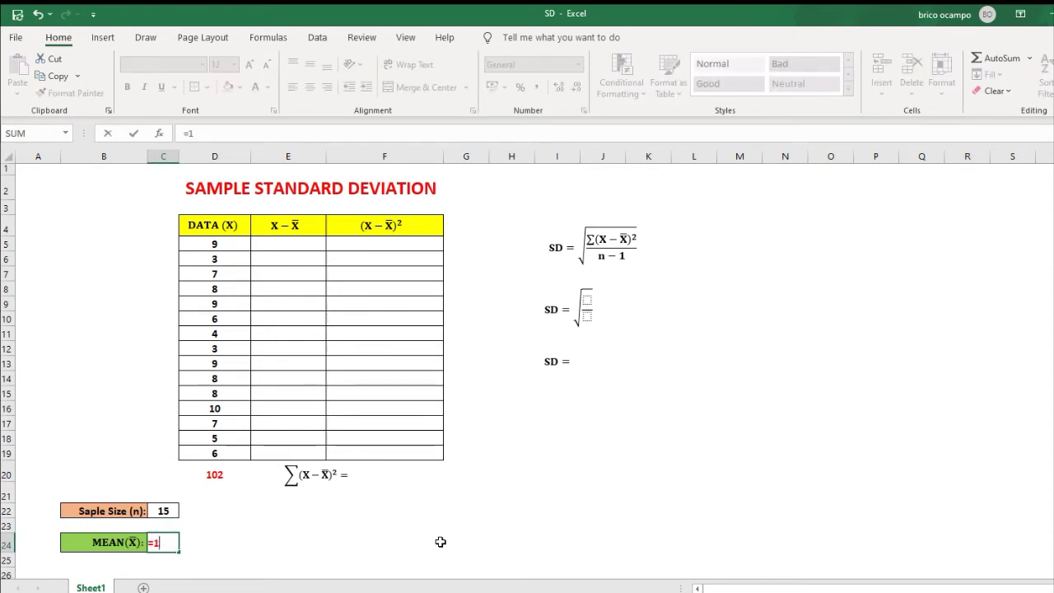
text(02/15)
key(Return)
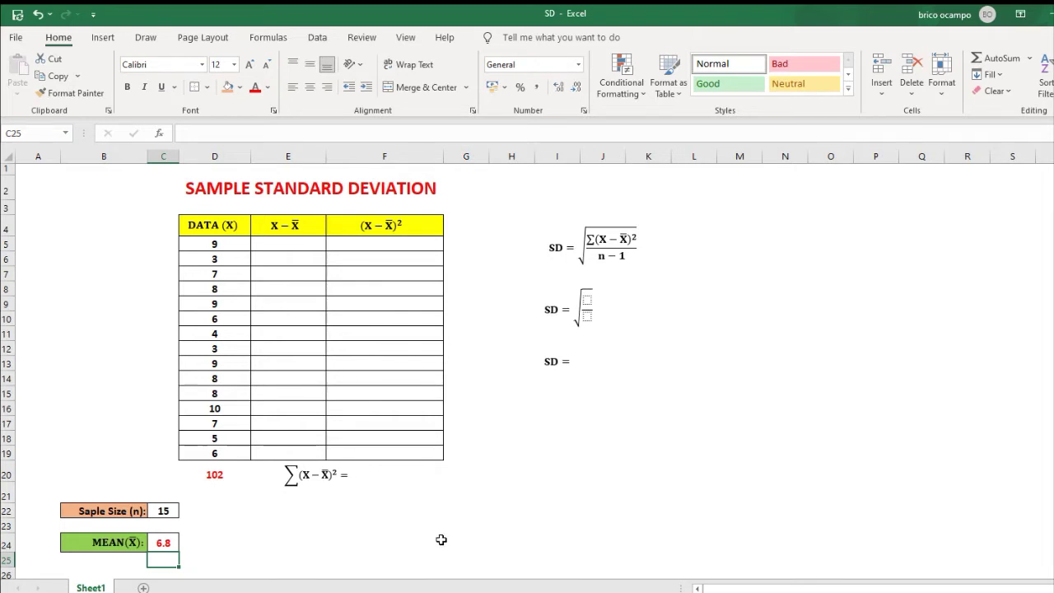
click(295, 156)
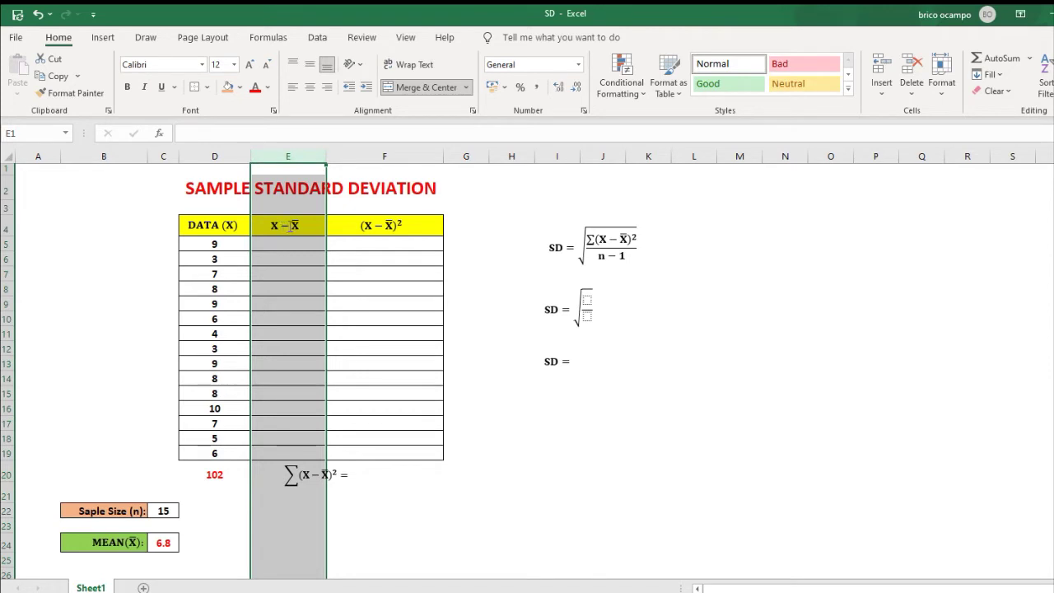
Step: Enter =D5-6.8 in E5 so the first deviation reads 2.2
click(228, 244)
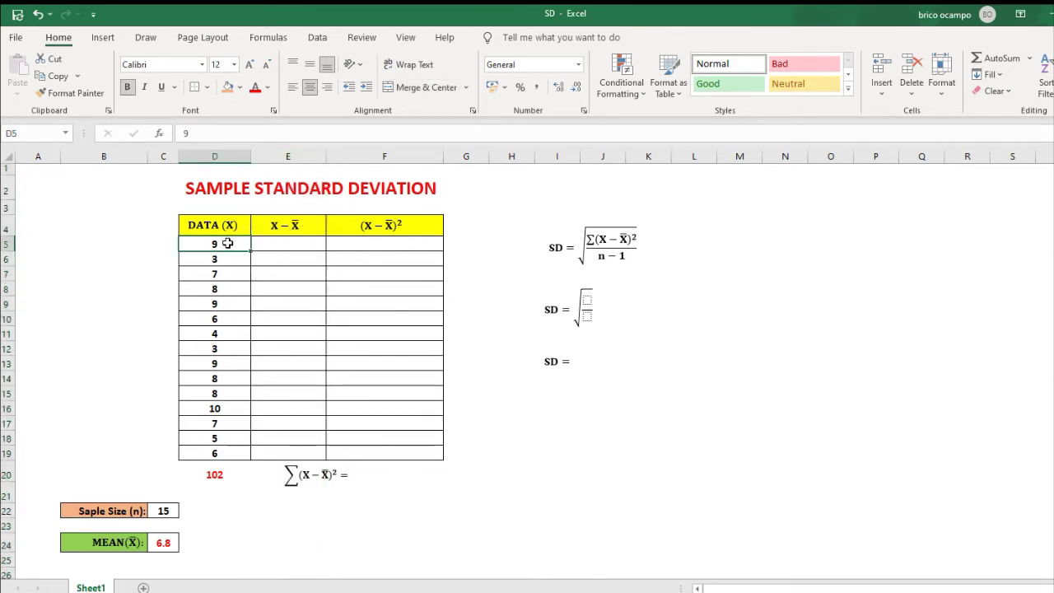
click(295, 243)
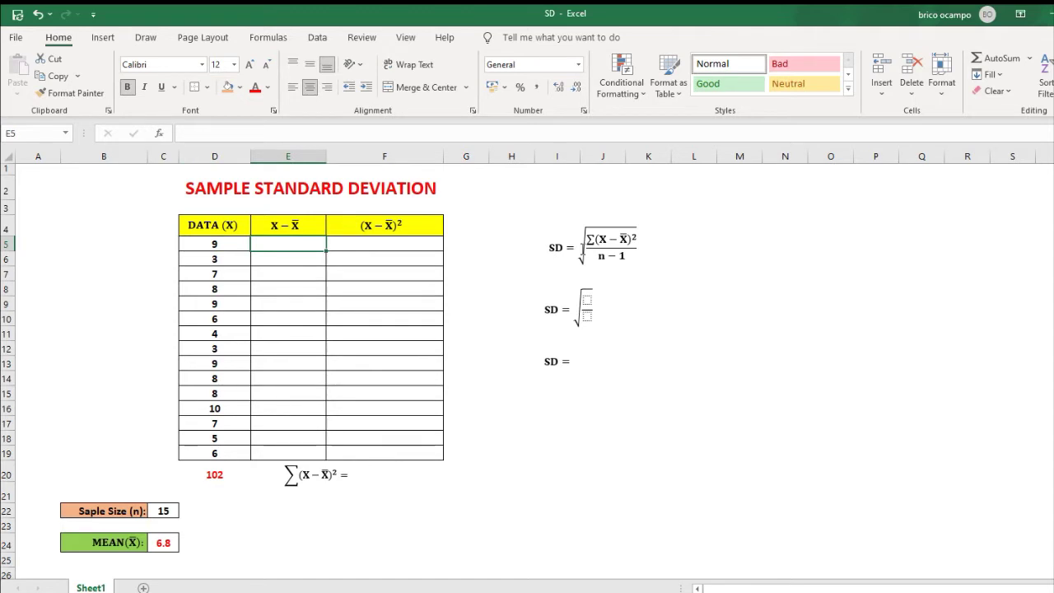
text(=)
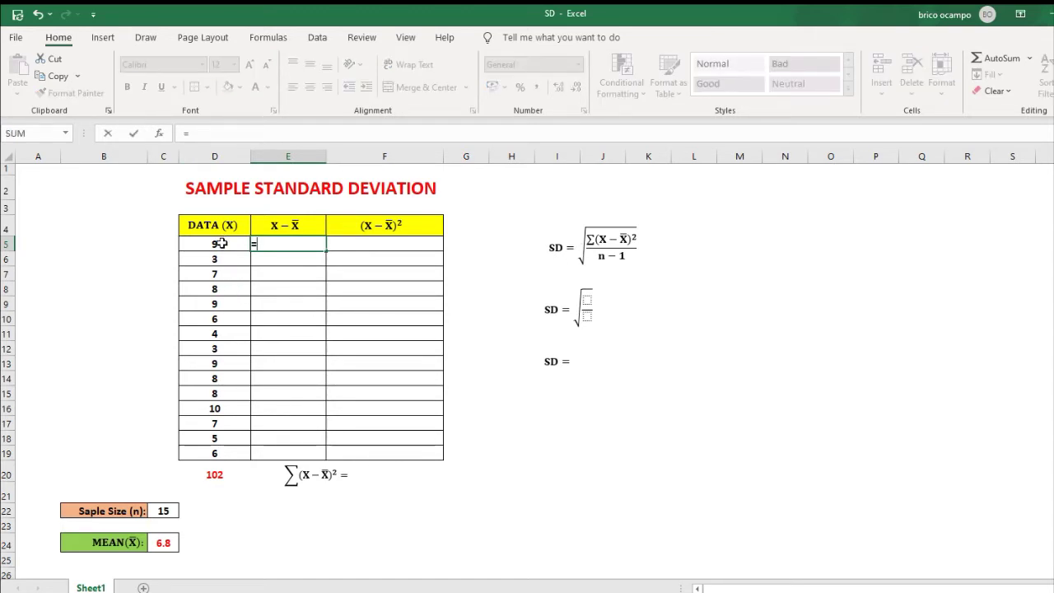
click(221, 244)
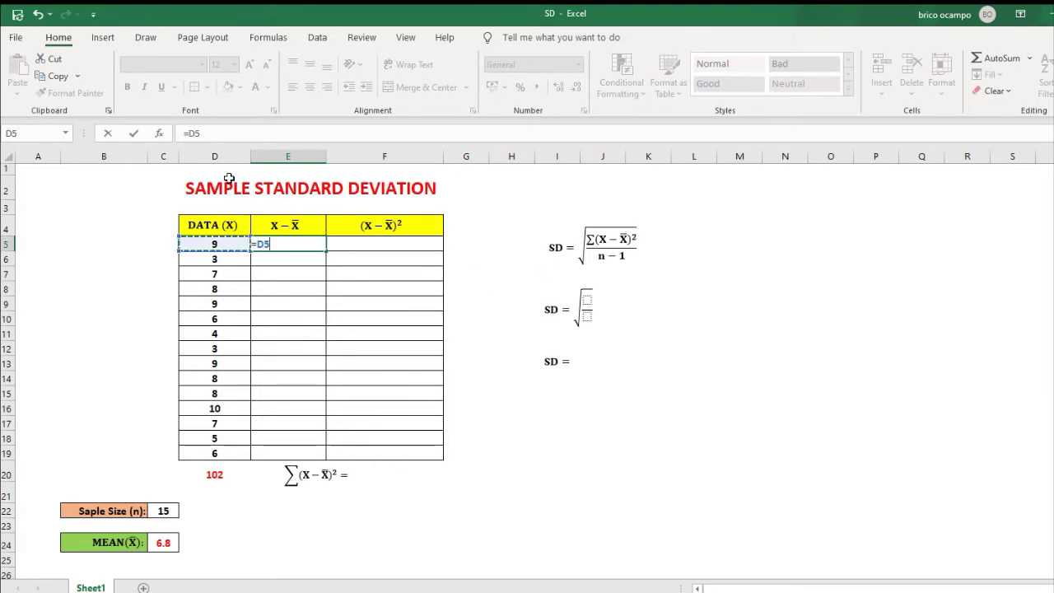
text(-6.8)
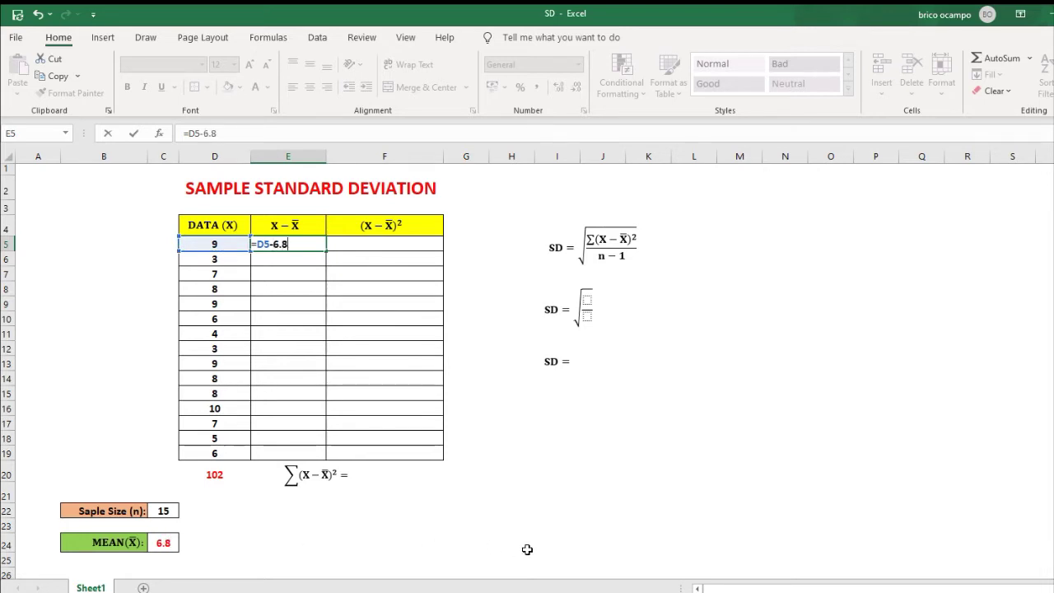
key(Return)
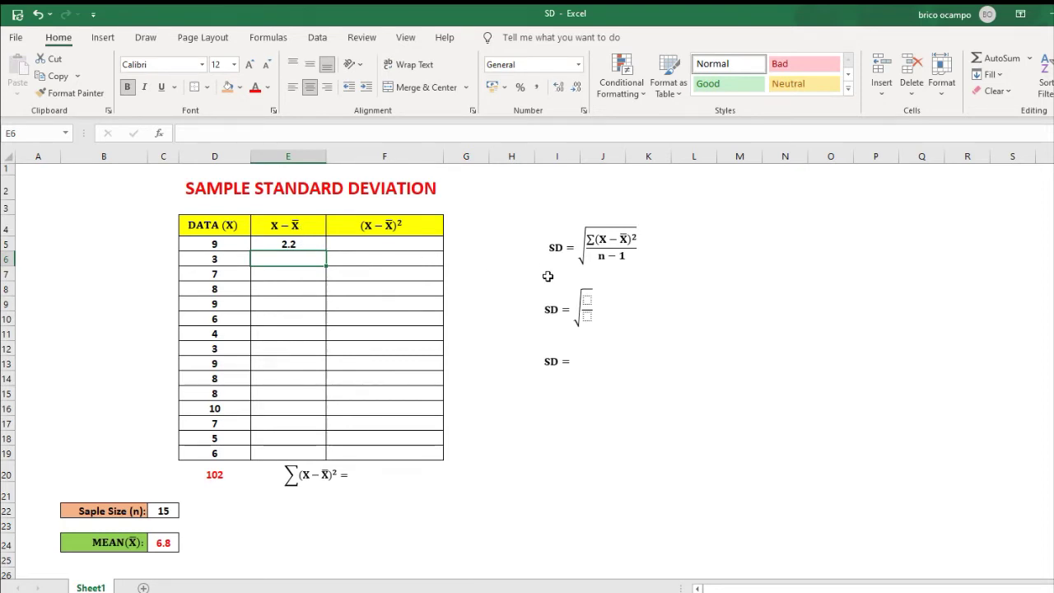
Step: Copy the E5 deviation formula into E6:E19, giving deviations from -3.8 to 3.2
click(303, 243)
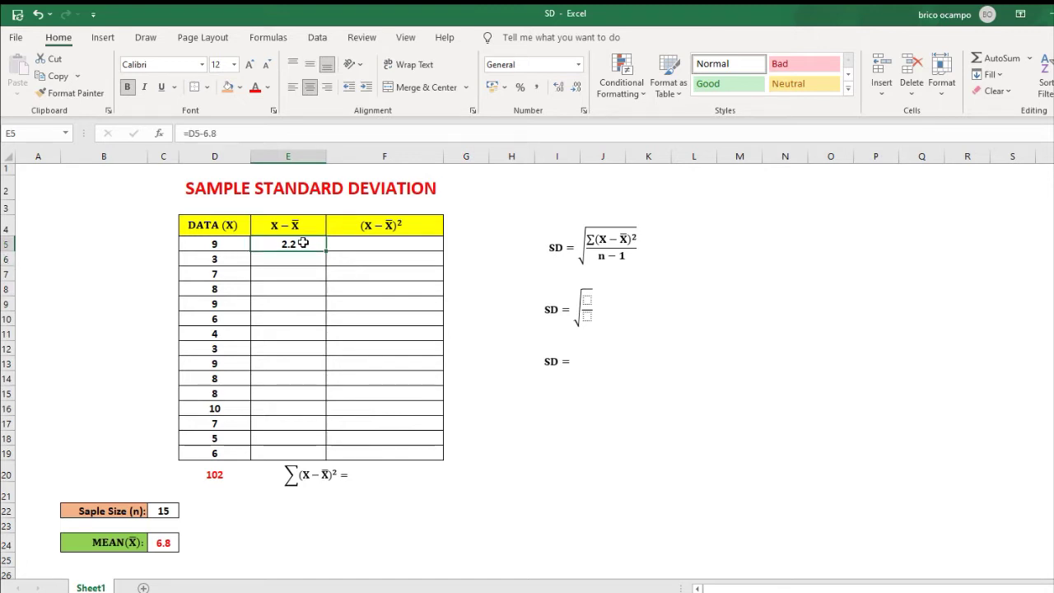
right_click(303, 243)
click(340, 265)
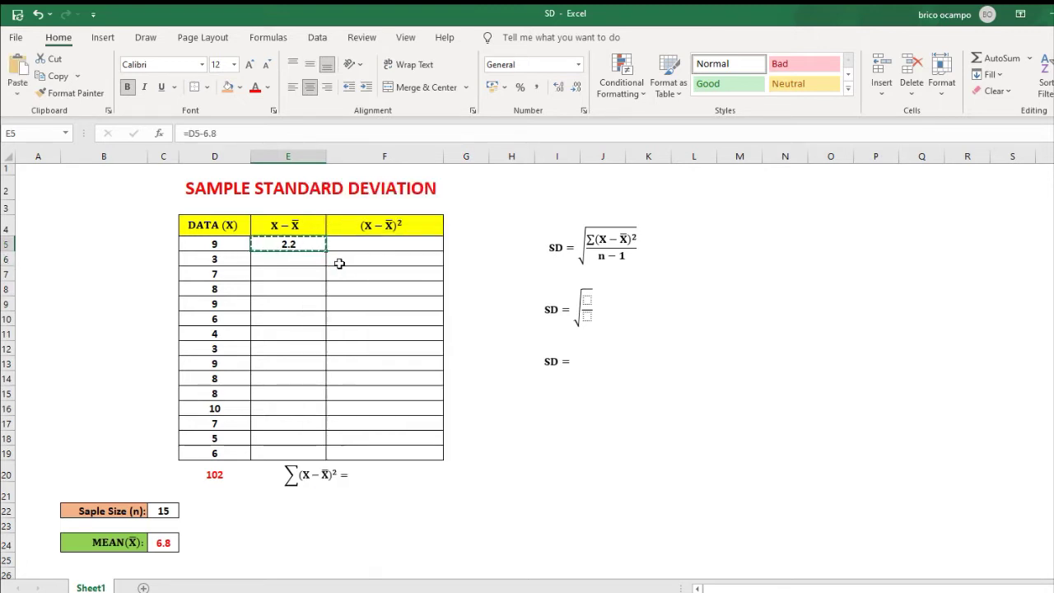
drag(283, 259, 282, 452)
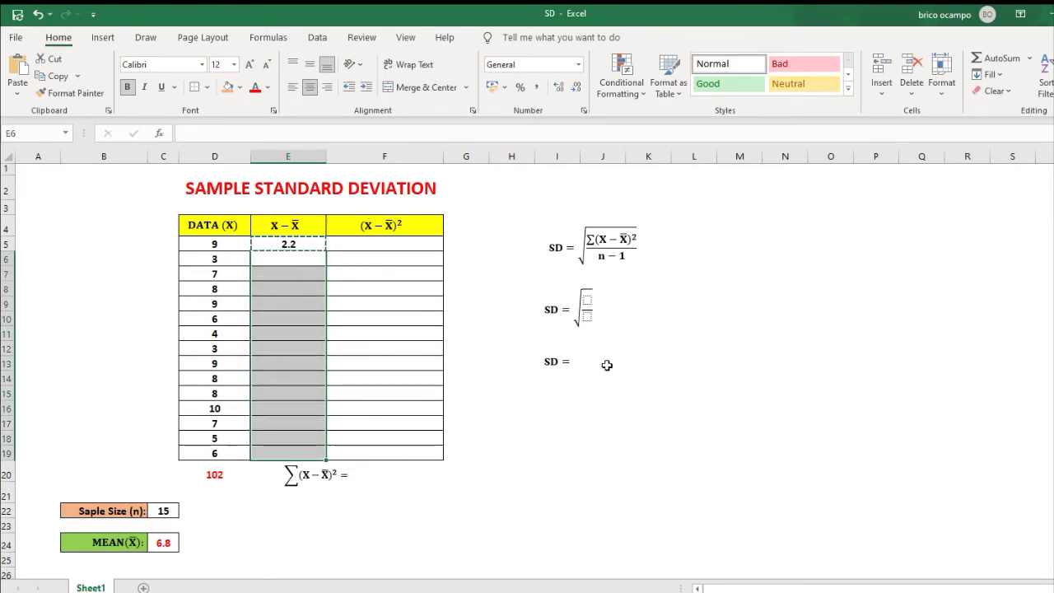
key(ctrl+v)
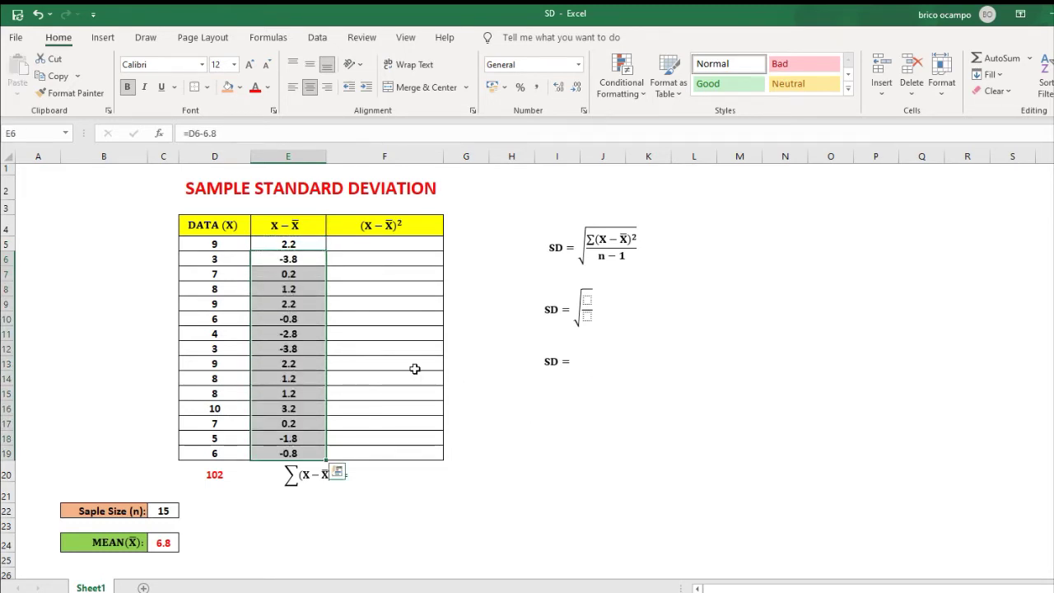
click(288, 157)
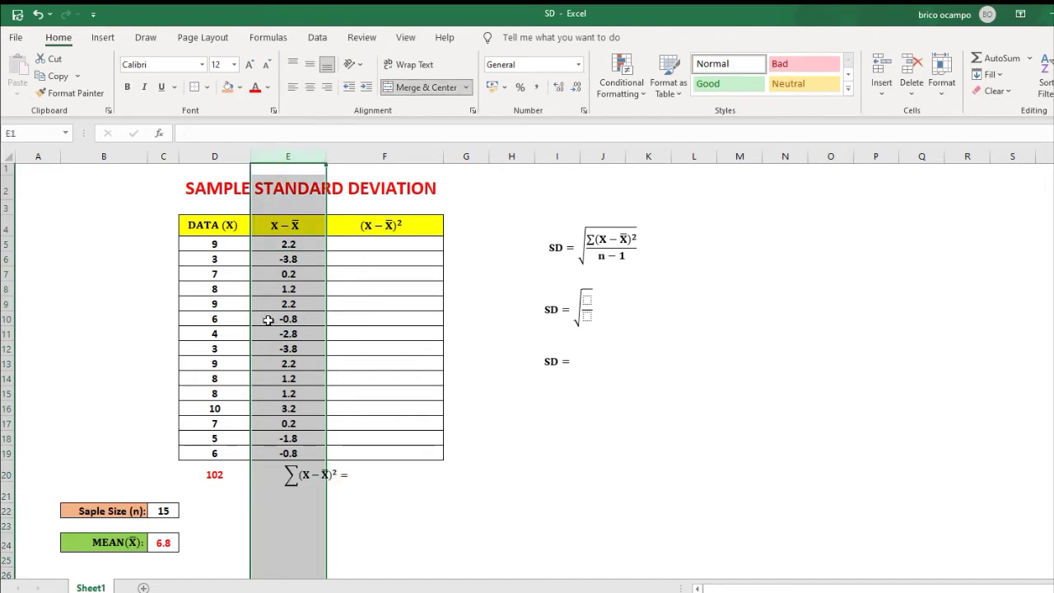
click(514, 474)
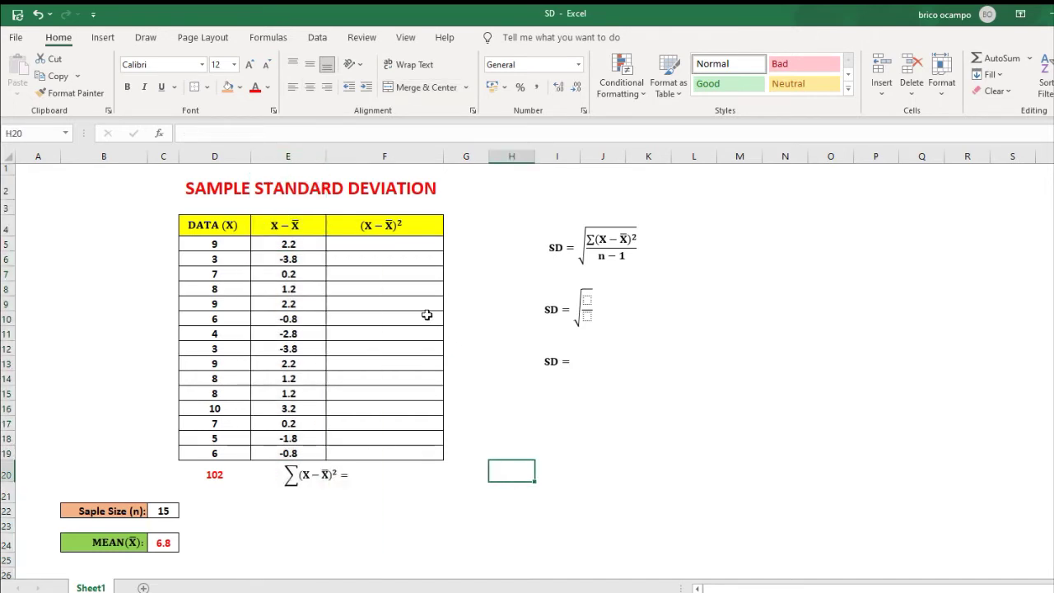
click(385, 156)
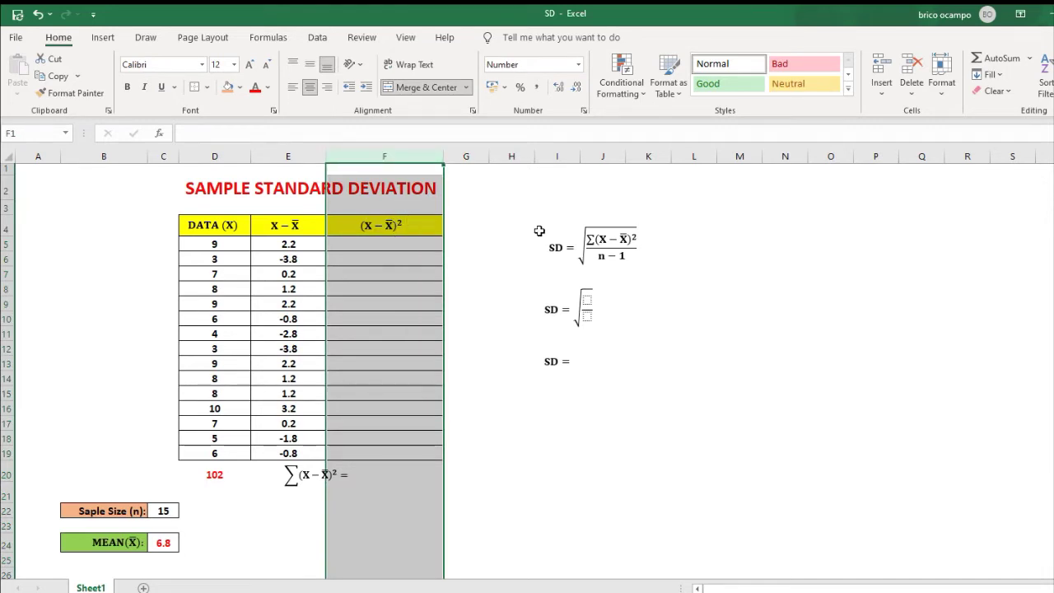
Step: Enter =E5*E5 in F5 to square the first deviation, giving 4.84
click(512, 229)
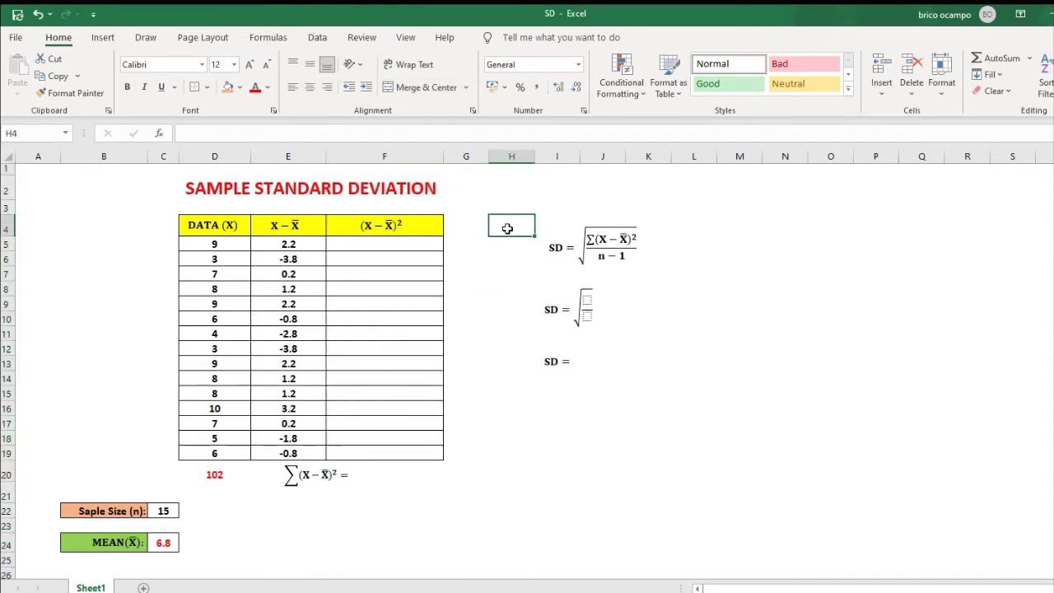
click(289, 243)
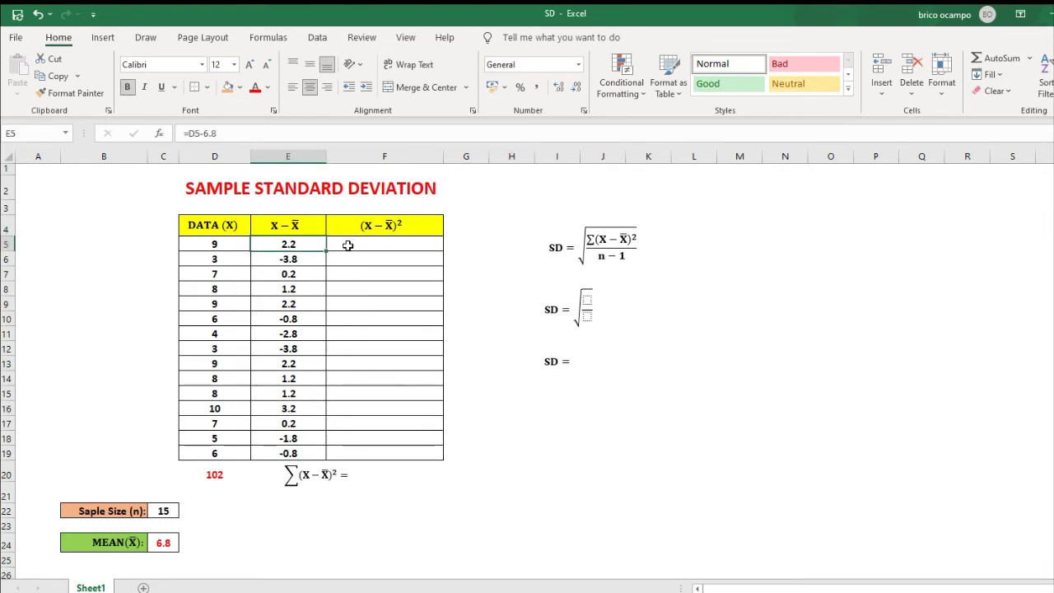
click(347, 246)
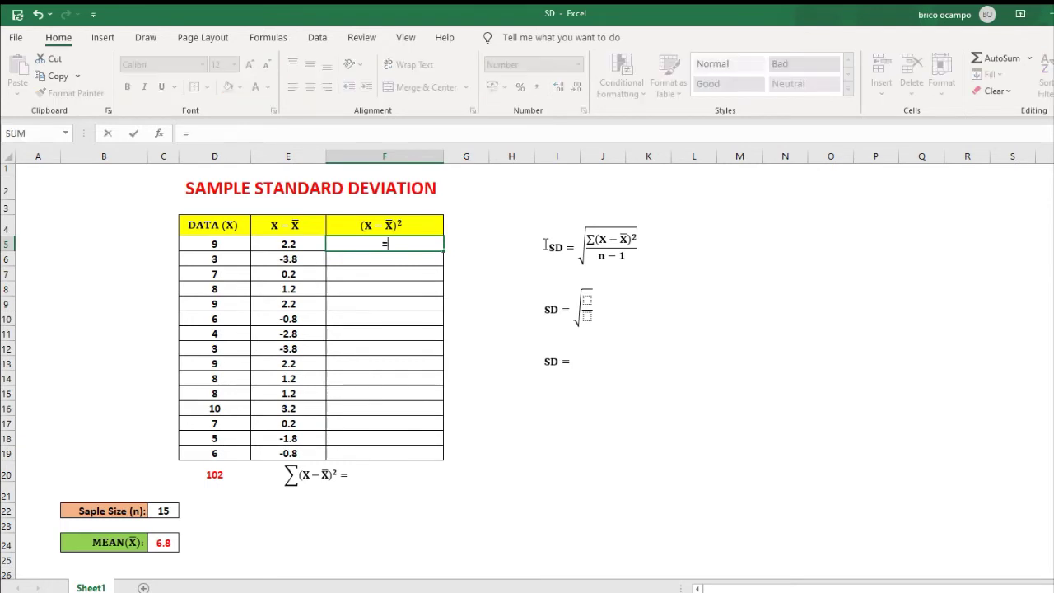
click(284, 245)
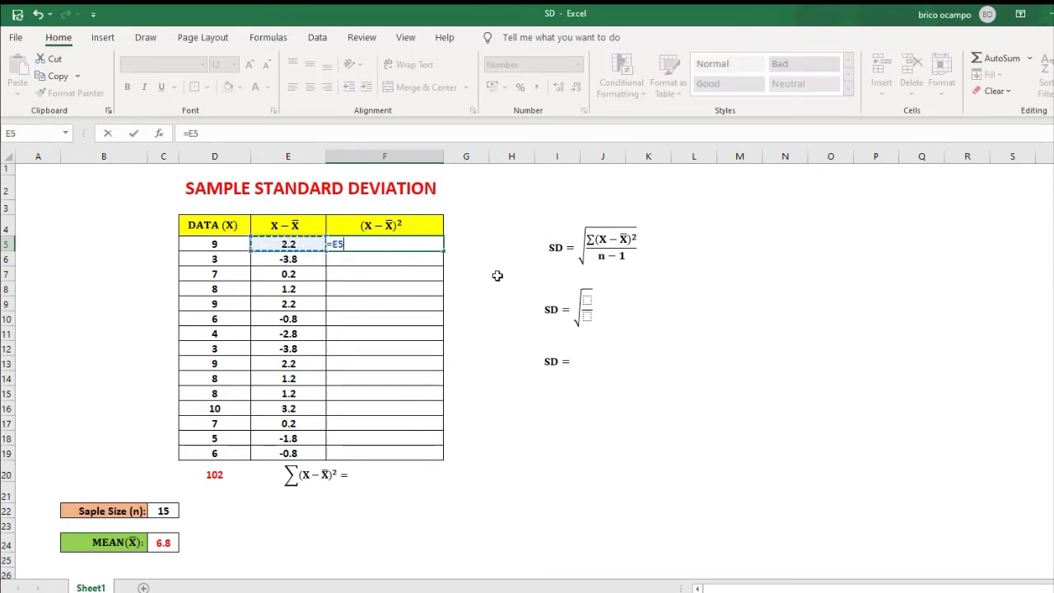
text(*)
click(295, 245)
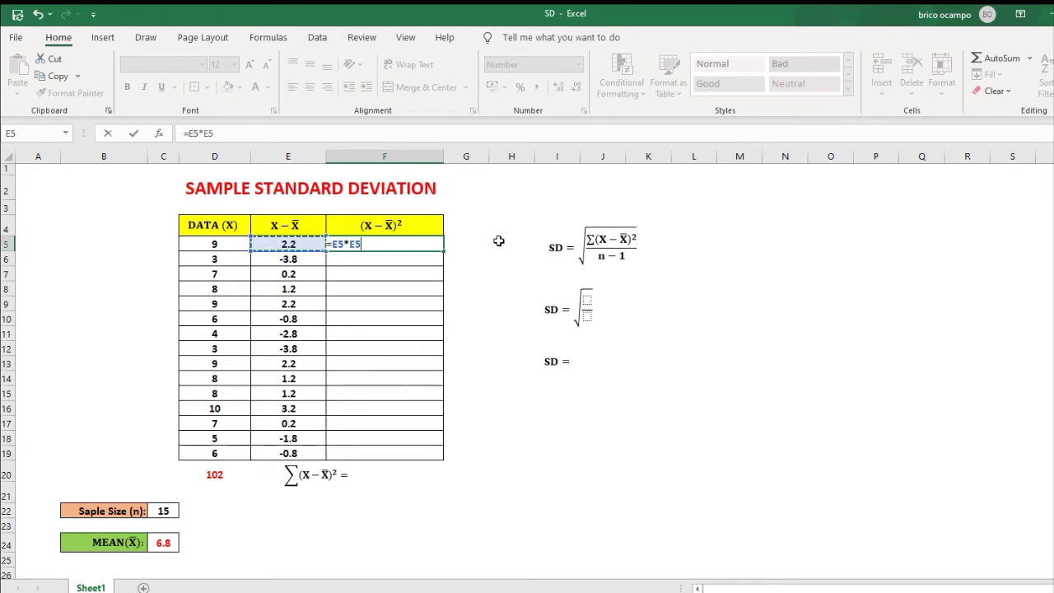
key(Return)
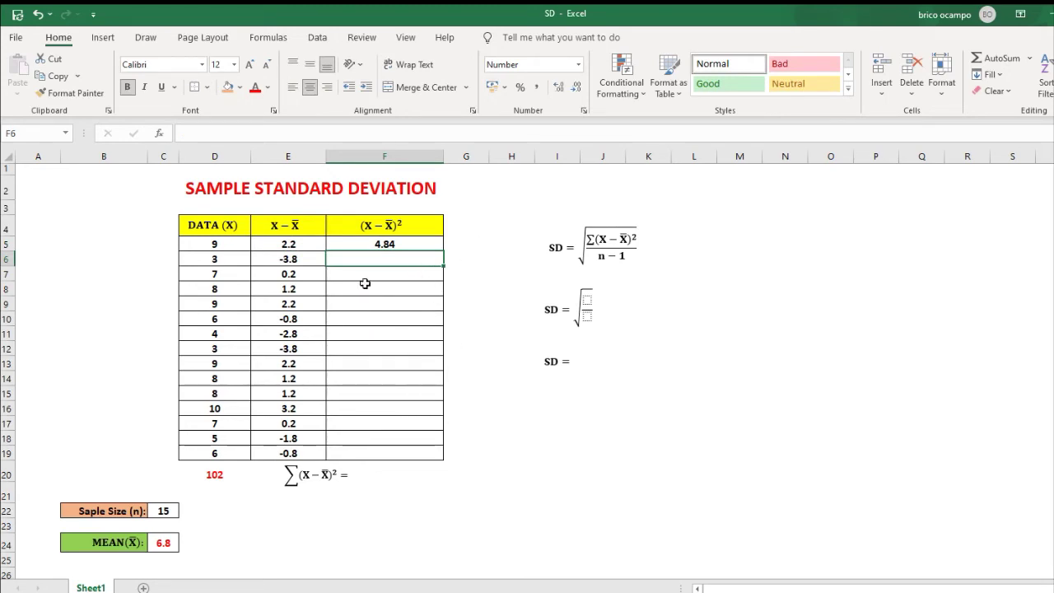
Step: Copy the F5 squaring formula down into F6:F19
click(374, 246)
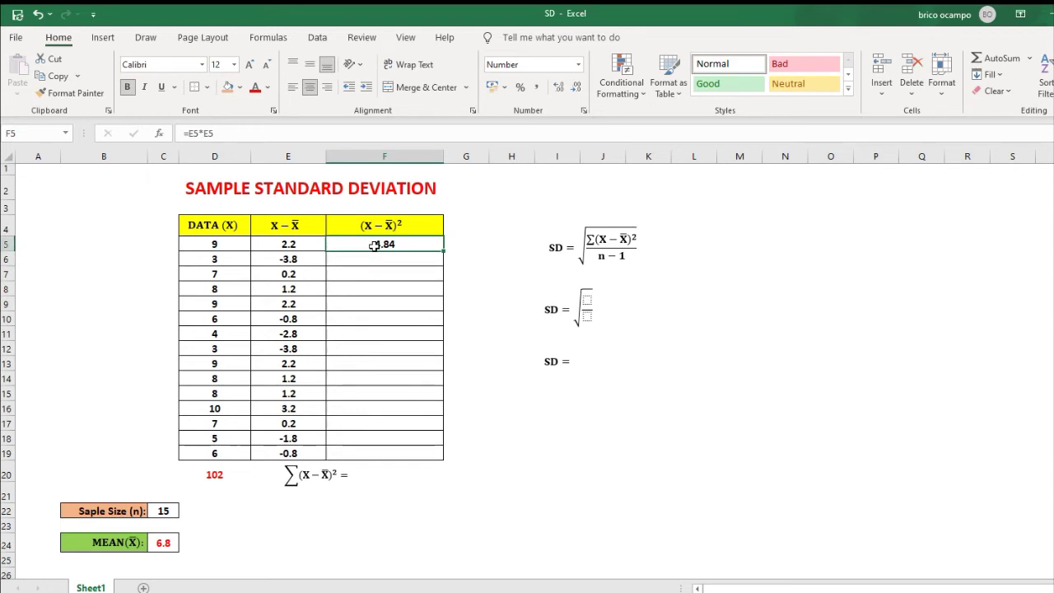
right_click(375, 246)
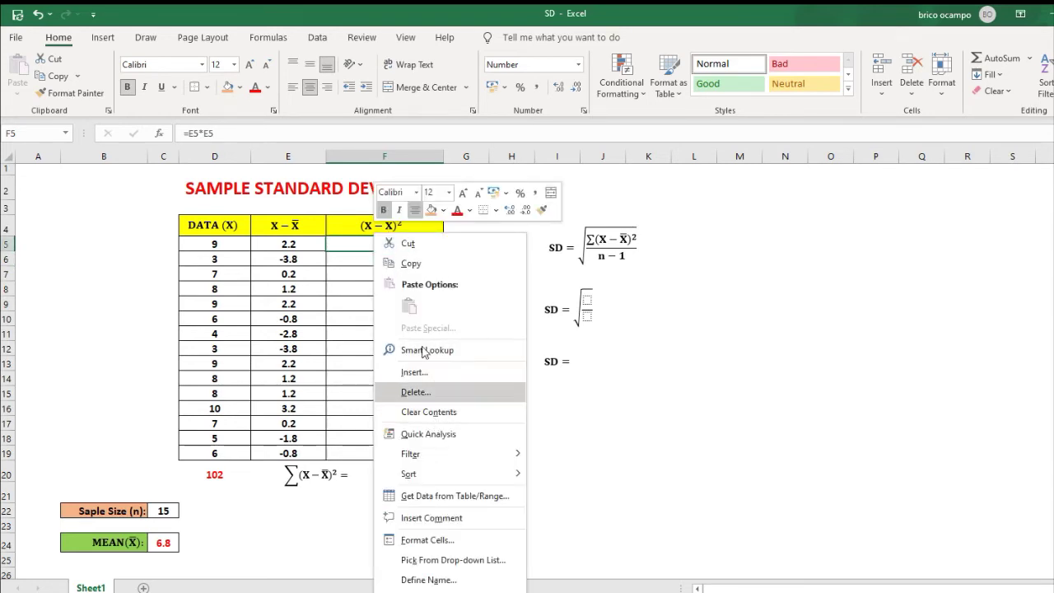
click(416, 265)
drag(384, 258, 421, 451)
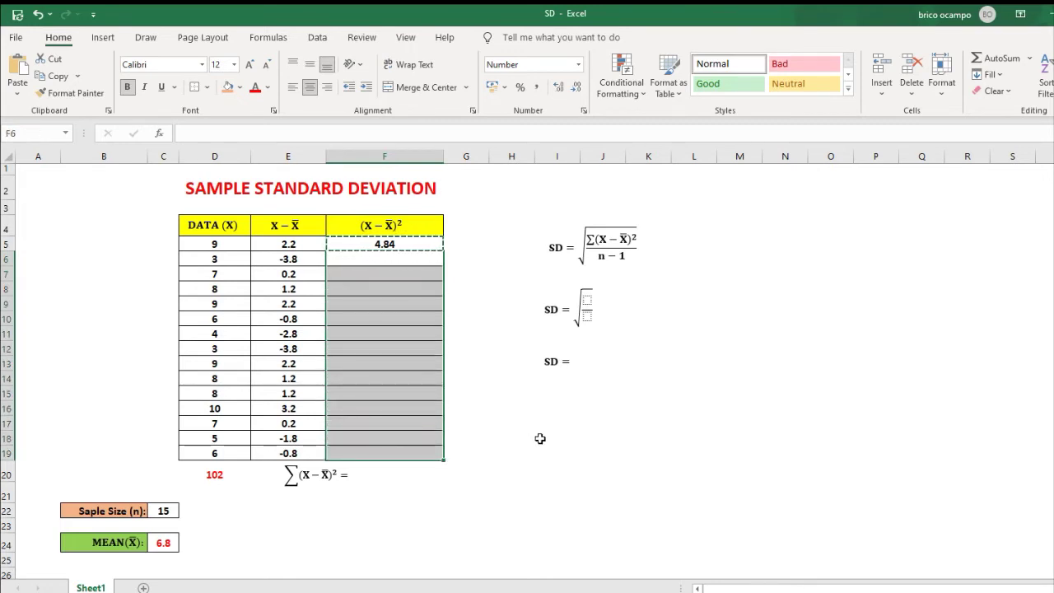
key(ctrl+v)
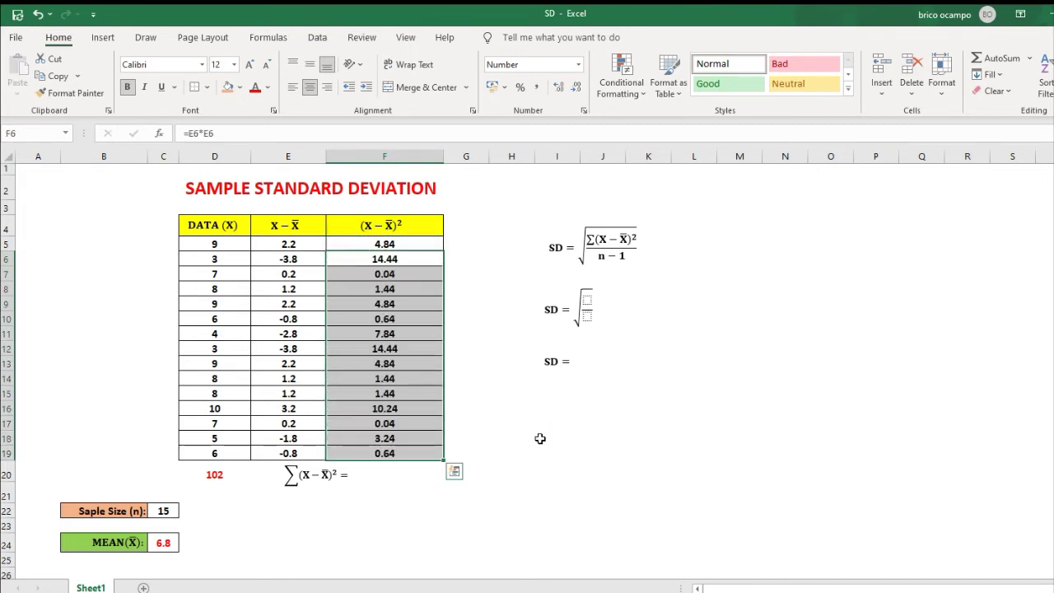
click(384, 156)
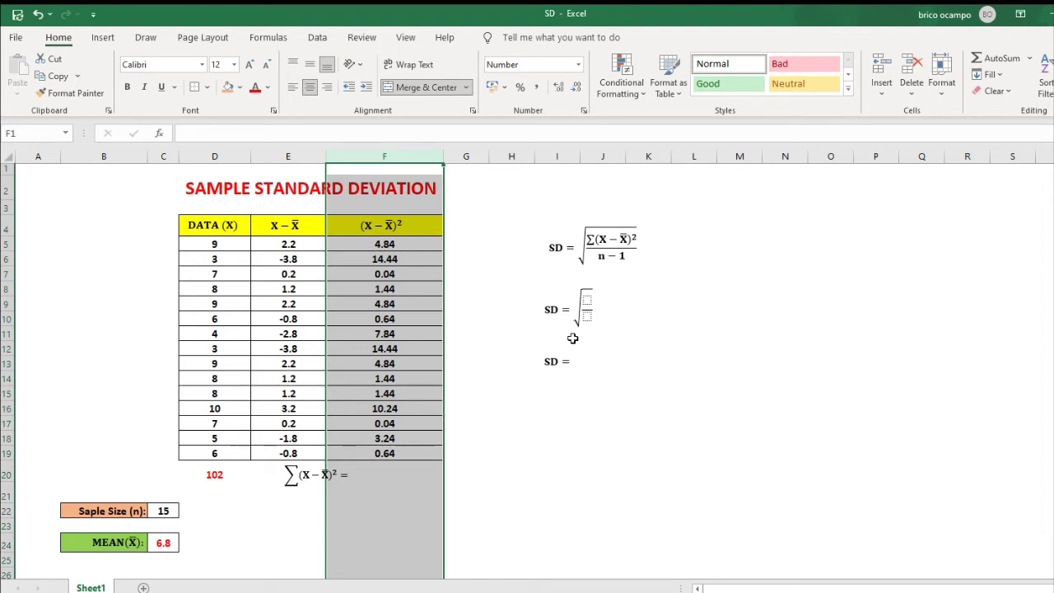
Step: Format column F as Number with 4 decimal places
click(578, 469)
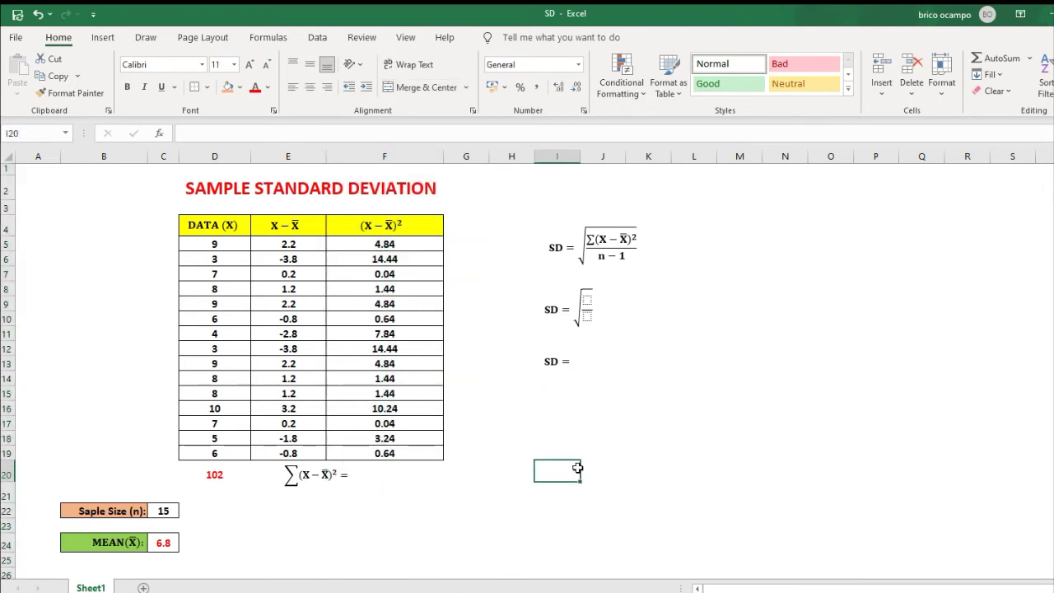
click(381, 156)
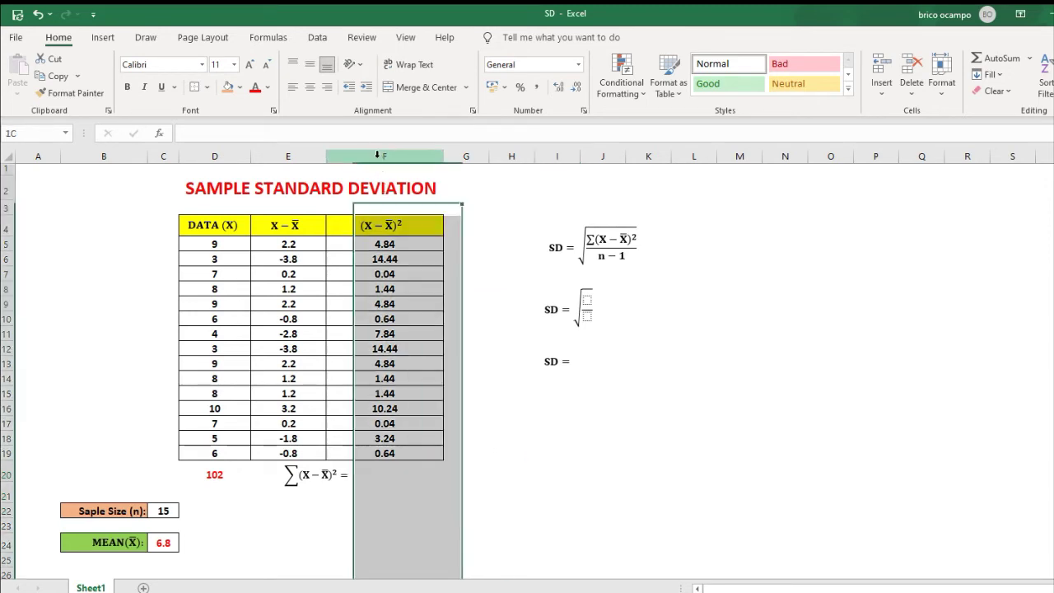
right_click(378, 156)
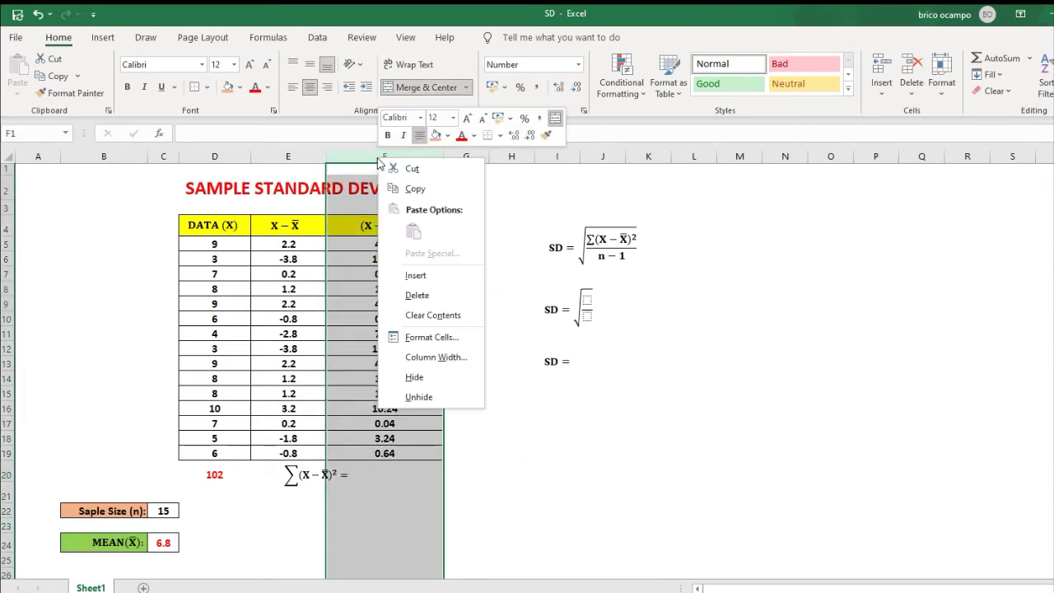
click(457, 330)
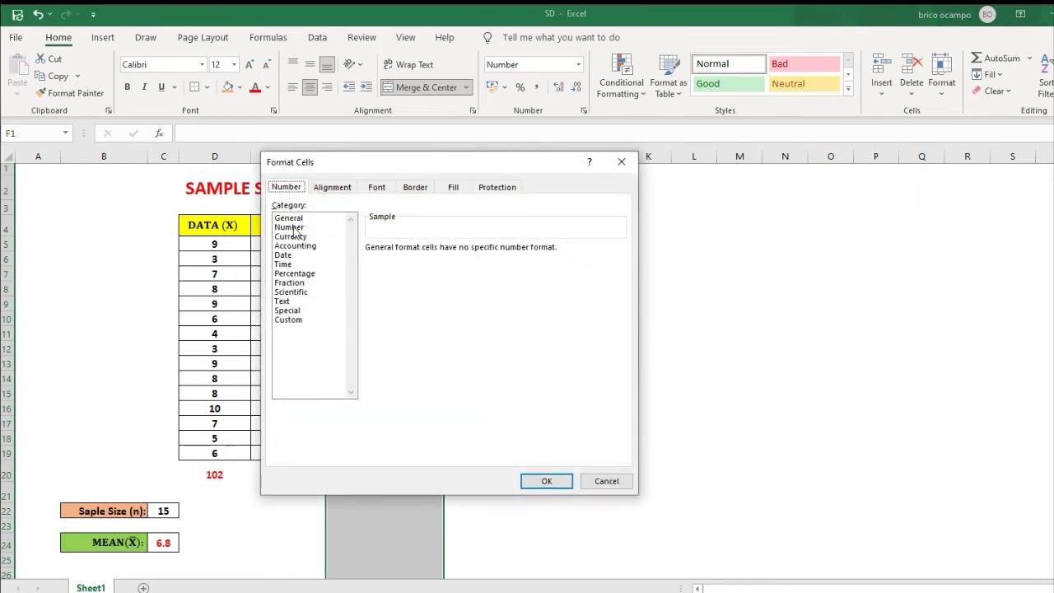
click(295, 227)
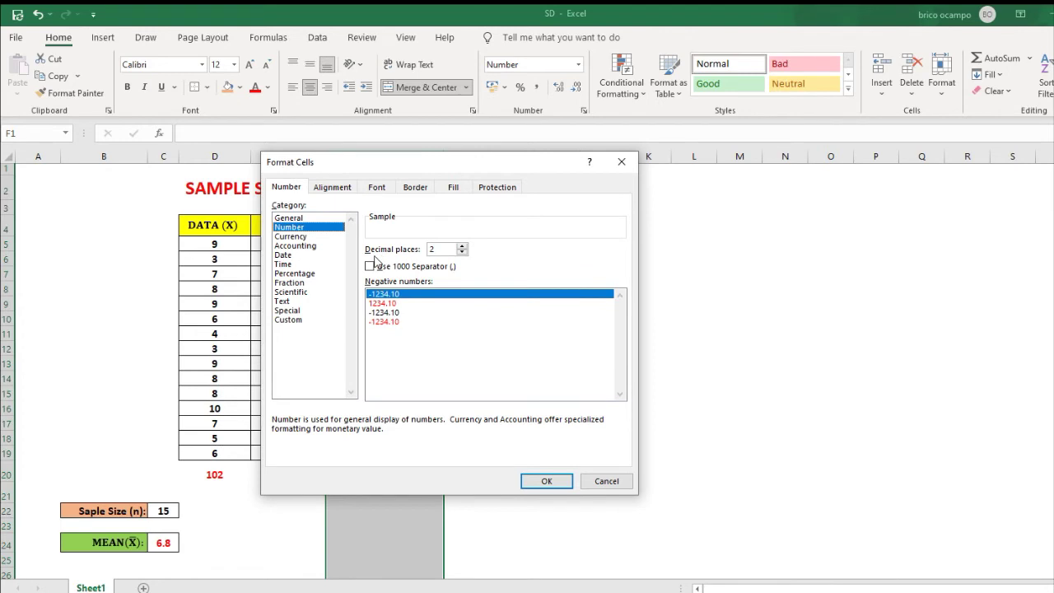
click(462, 246)
click(462, 246)
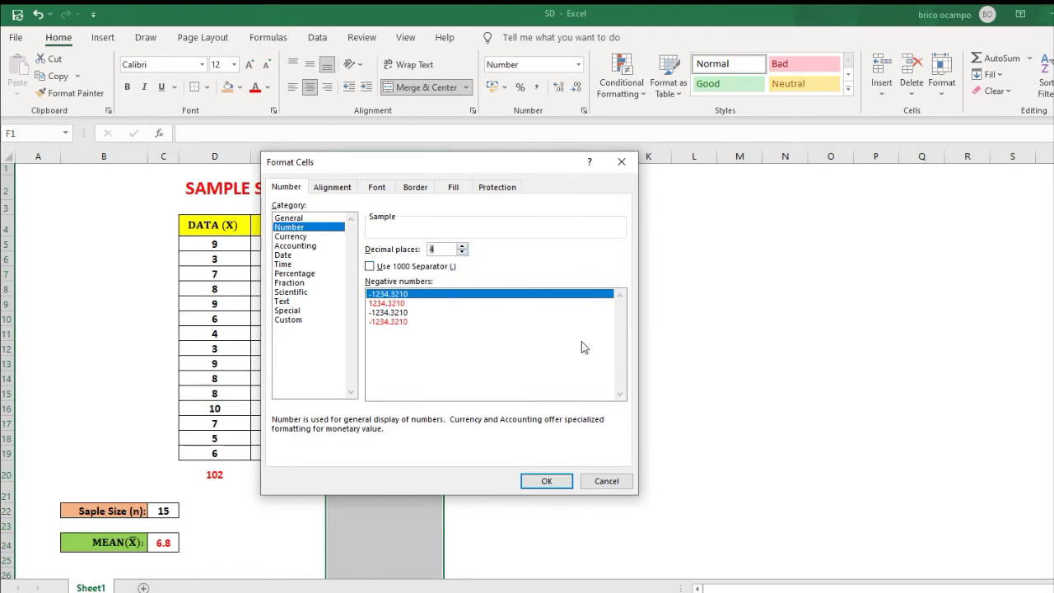
click(547, 481)
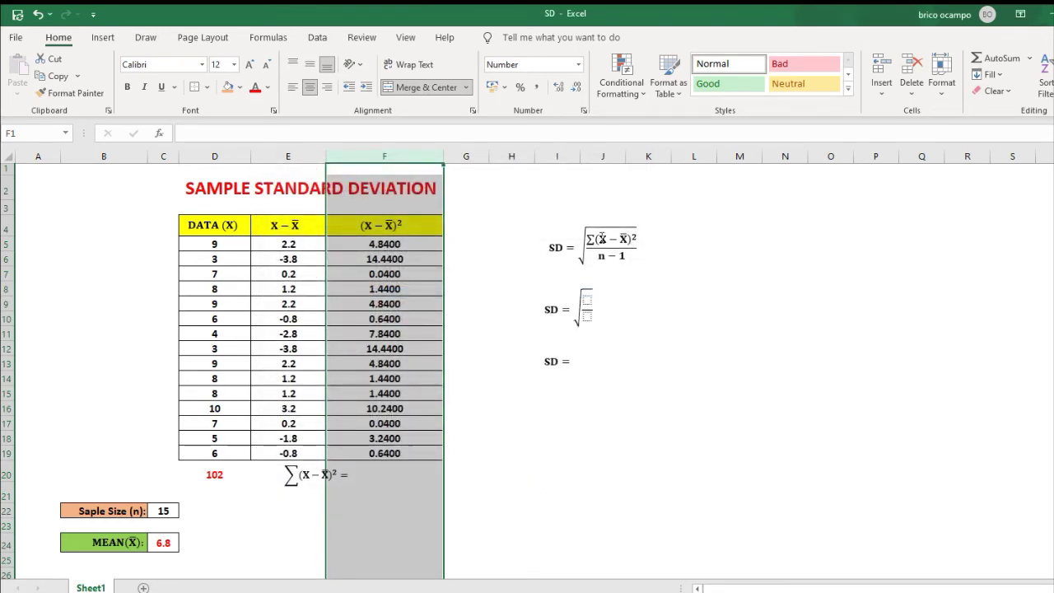
Step: Reformat column F as Number with 2 decimal places
right_click(382, 154)
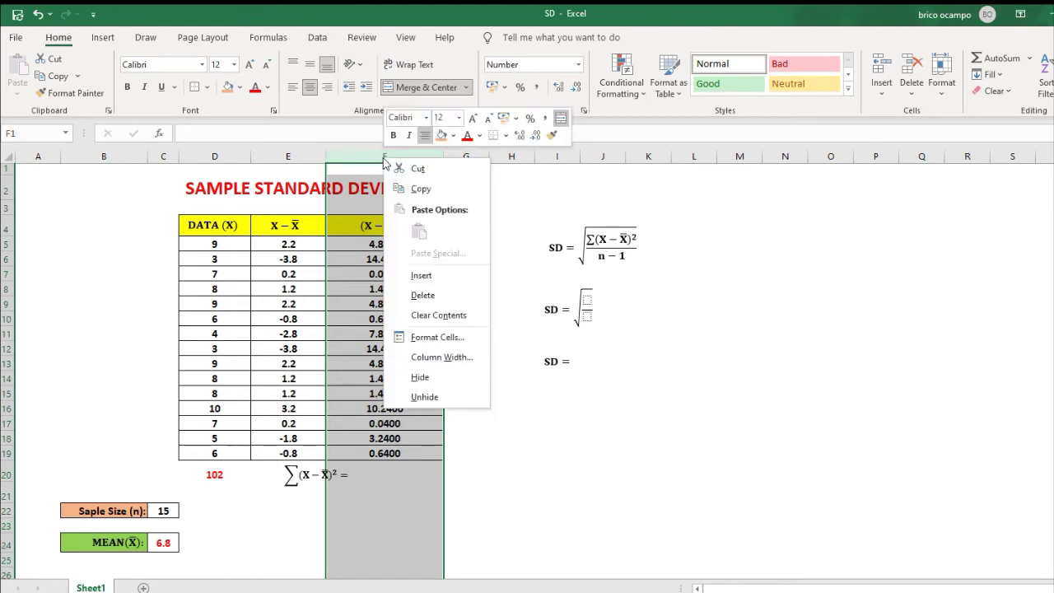
click(444, 338)
click(288, 230)
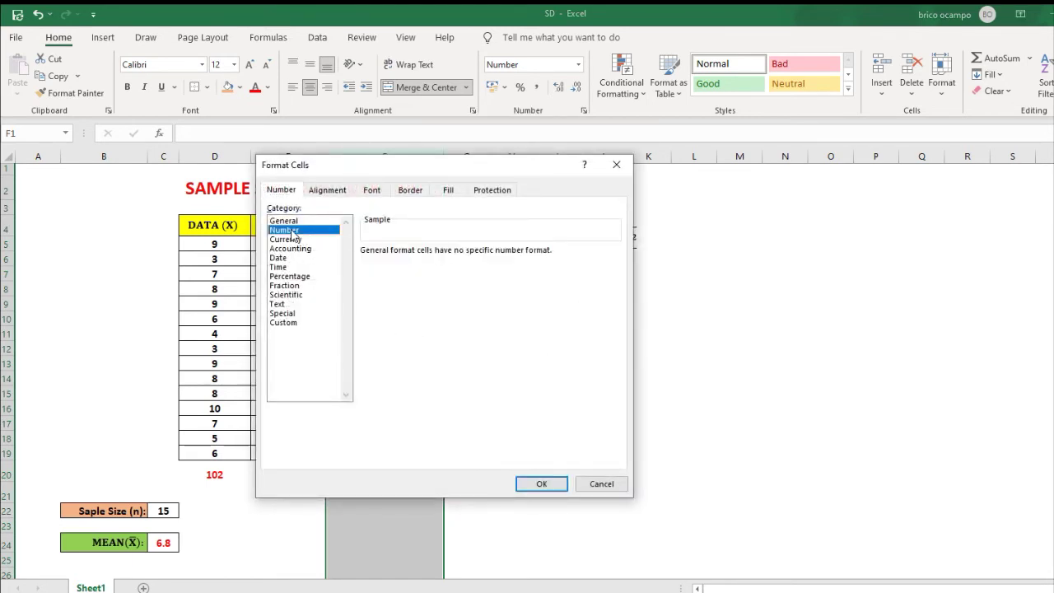
click(290, 232)
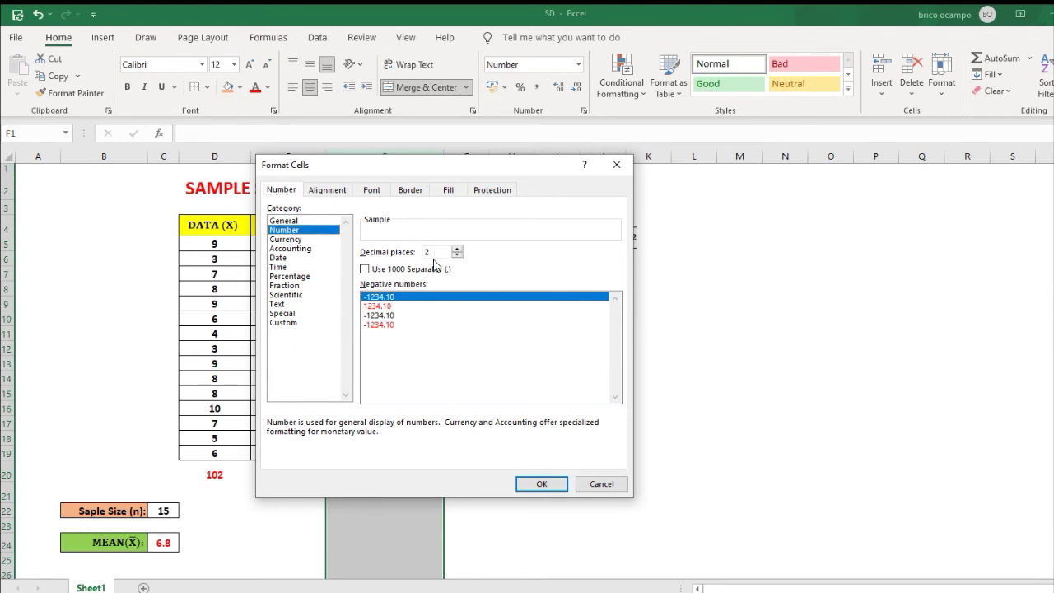
click(558, 486)
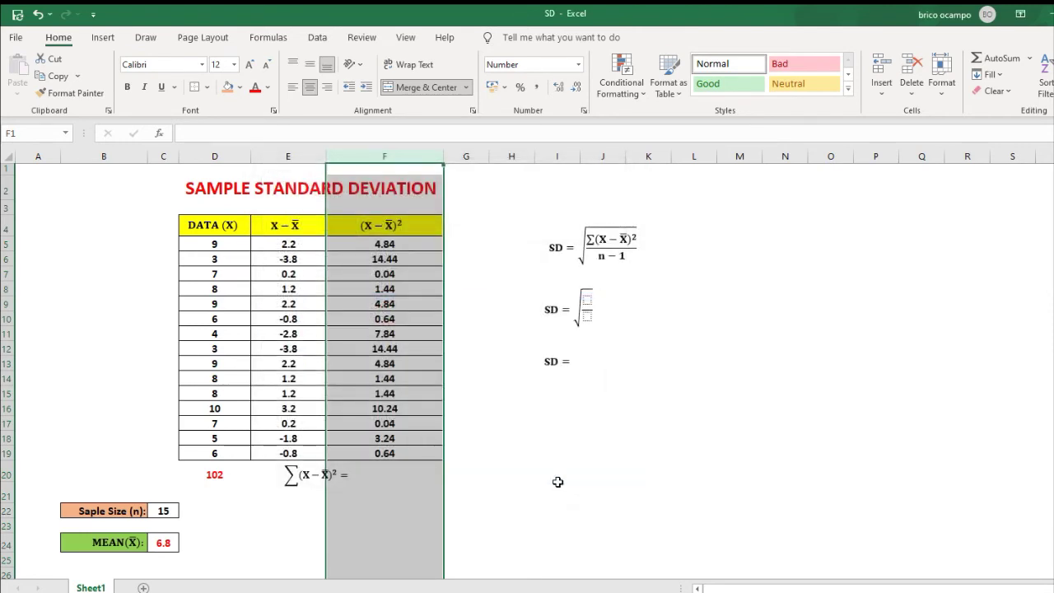
click(558, 485)
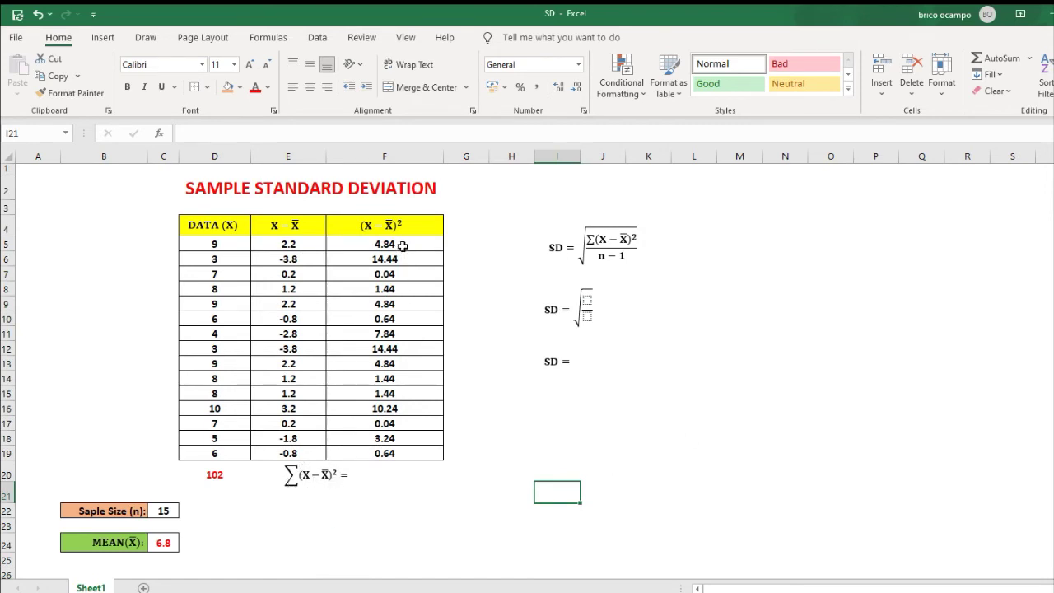
Step: AutoSum the squared deviations F5:F19 into F20, giving 70.40
drag(410, 243, 424, 450)
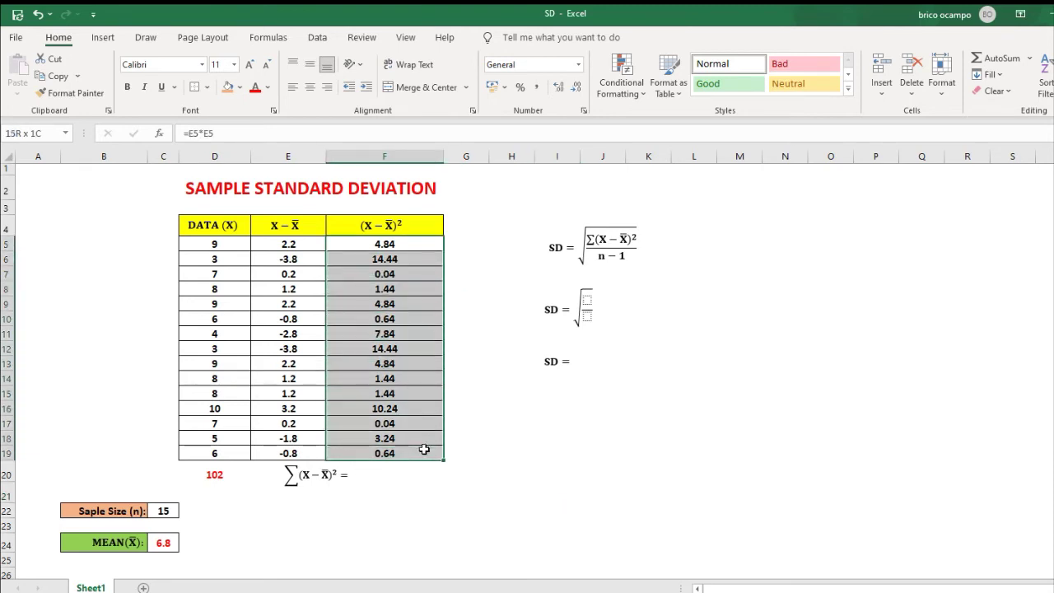
click(483, 406)
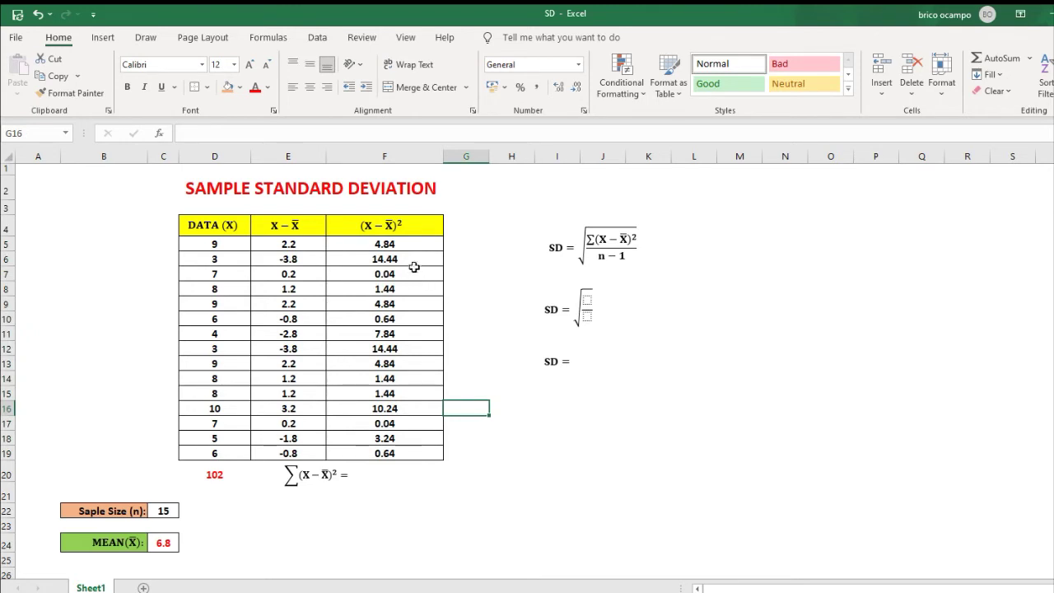
drag(399, 245, 399, 476)
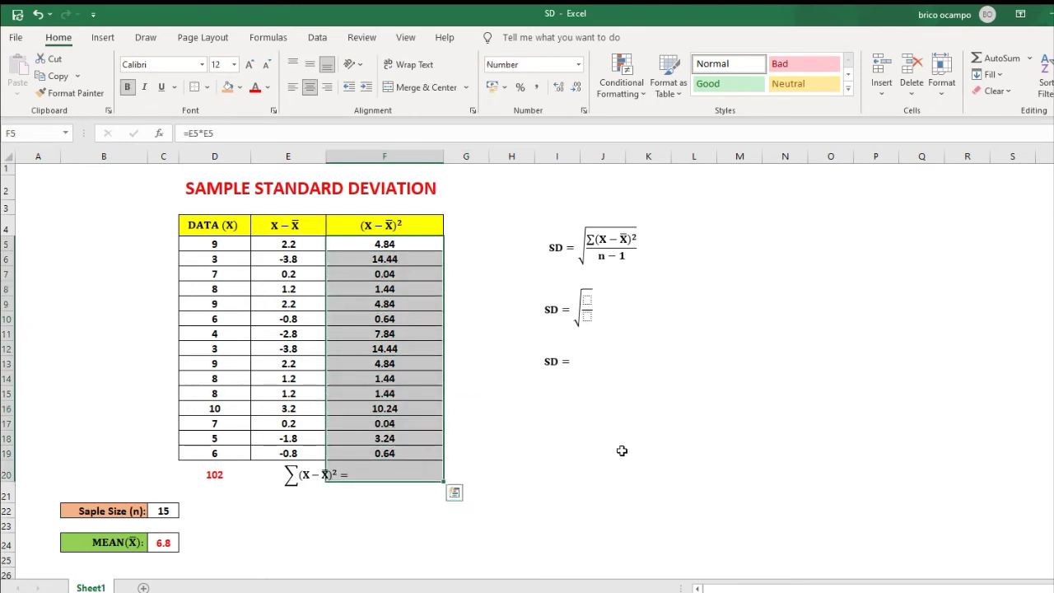
click(1001, 66)
click(610, 440)
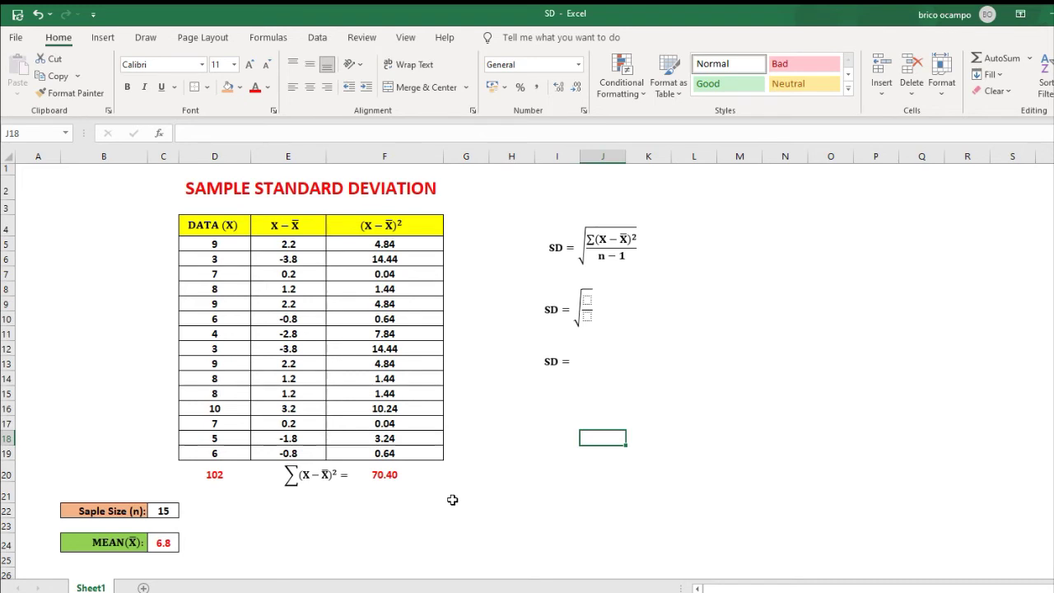
Step: Enter 70.40 as the numerator of the second SD equation
click(590, 239)
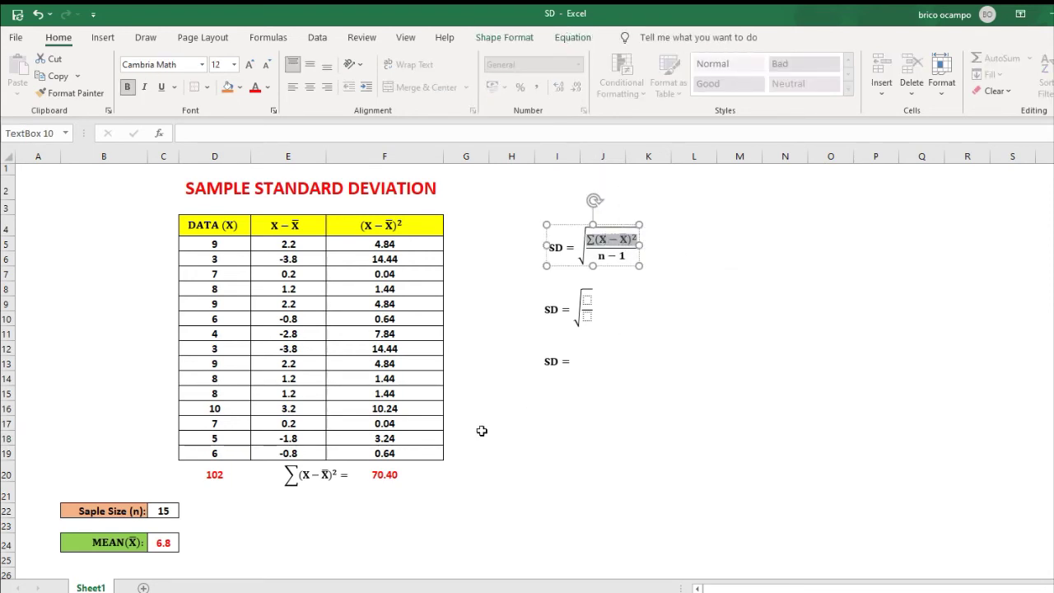
click(392, 477)
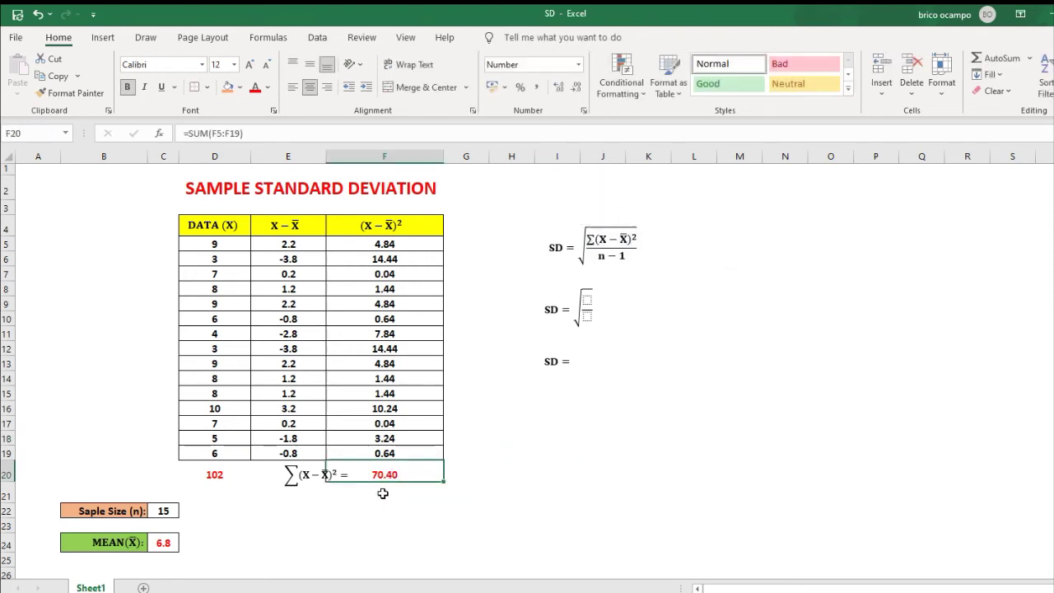
click(587, 300)
text(70.4)
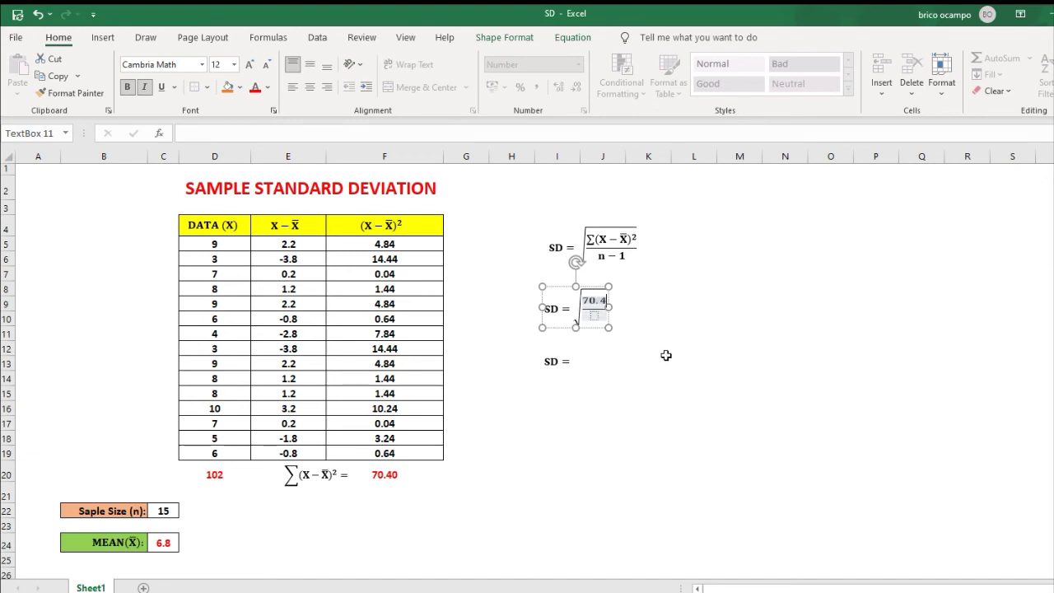
text(0)
click(672, 361)
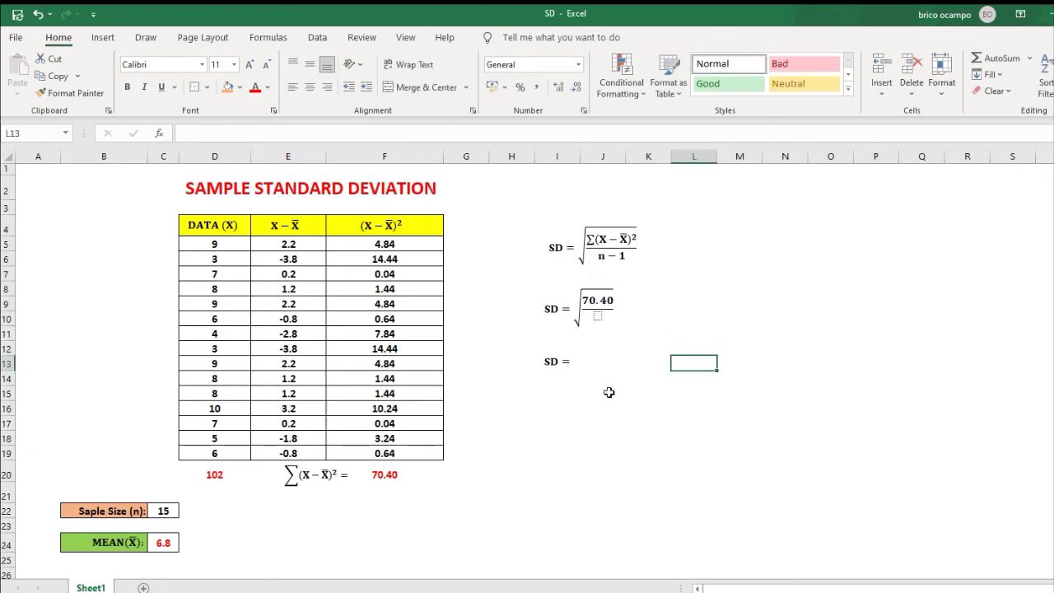
Step: Enter 14 as the denominator and begin typing =70.40/14 in cell N9
click(168, 512)
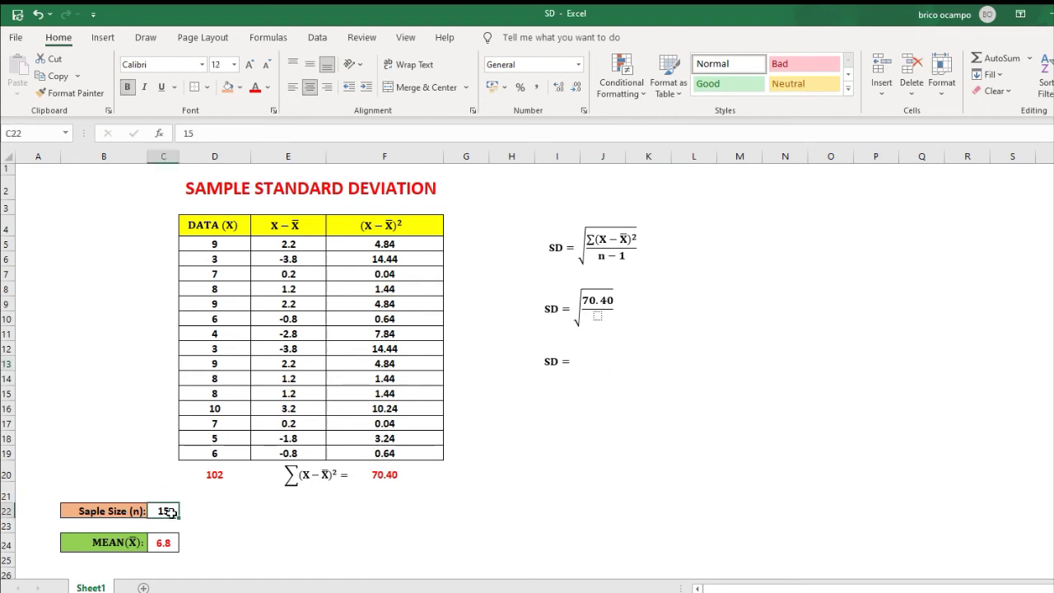
click(598, 317)
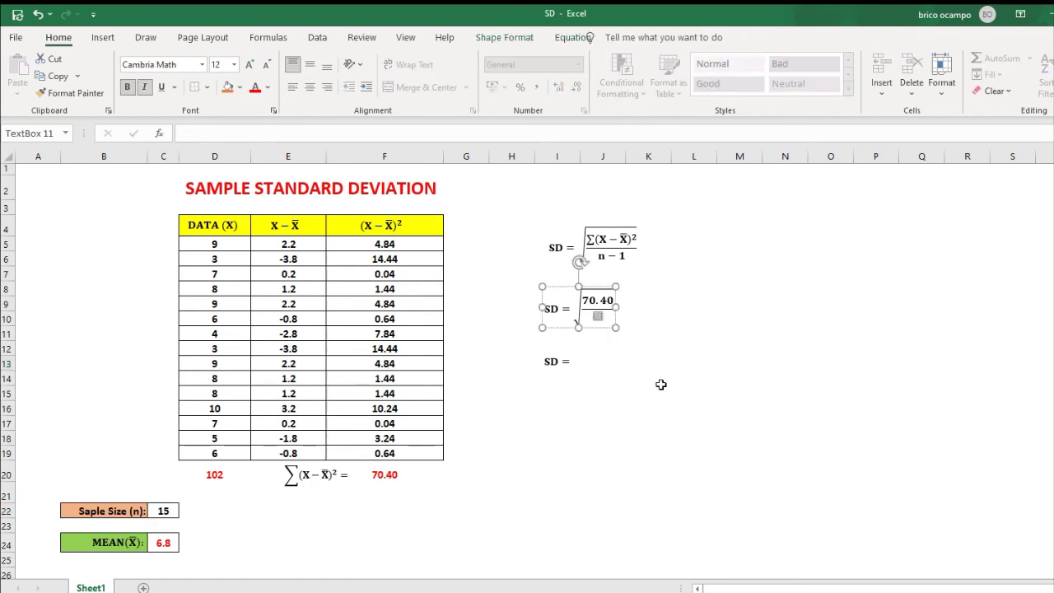
text(14)
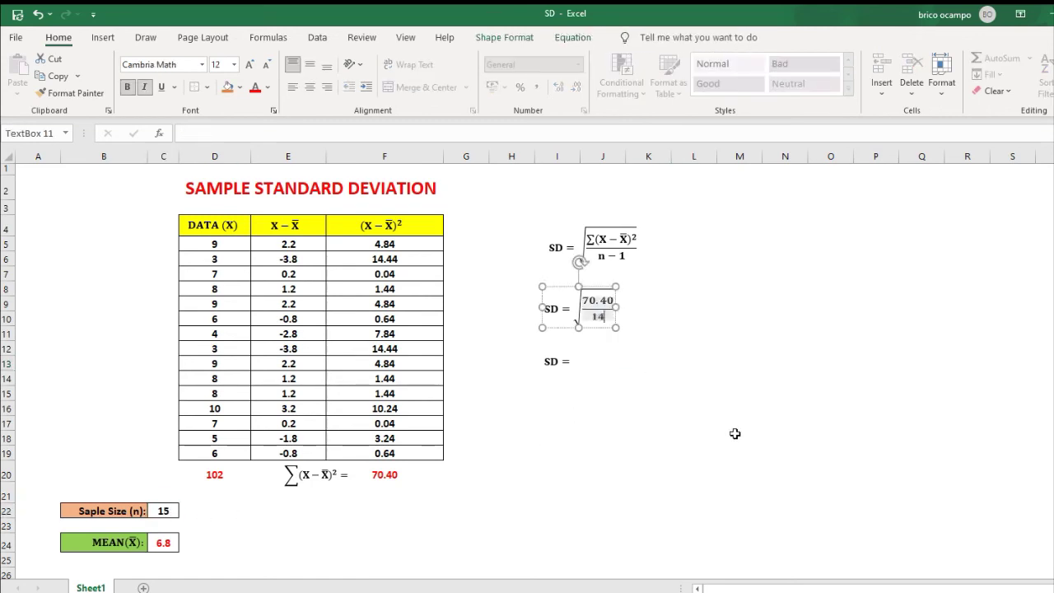
click(737, 437)
click(766, 307)
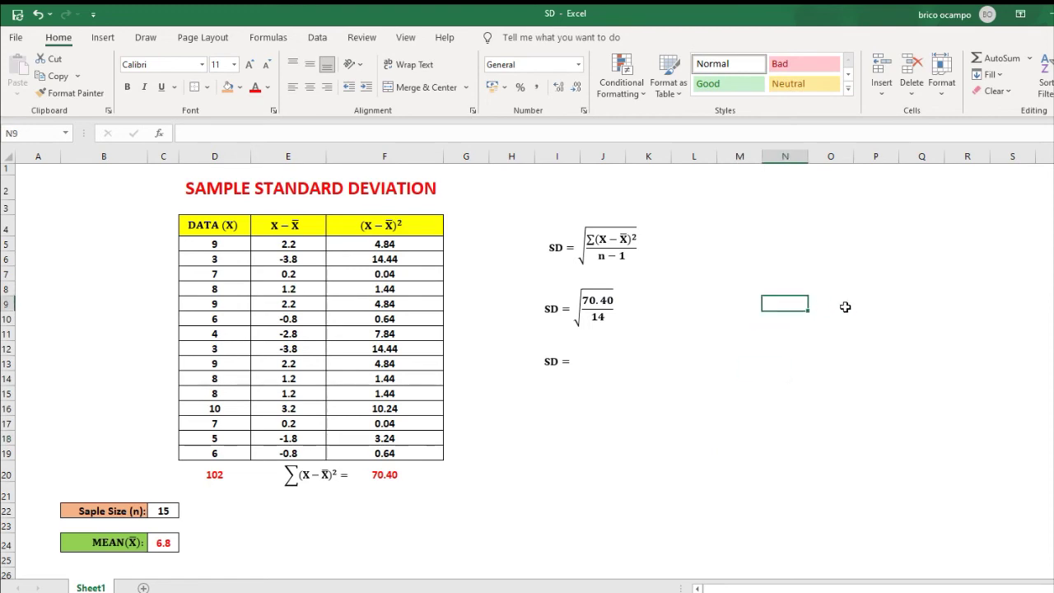
text(=)
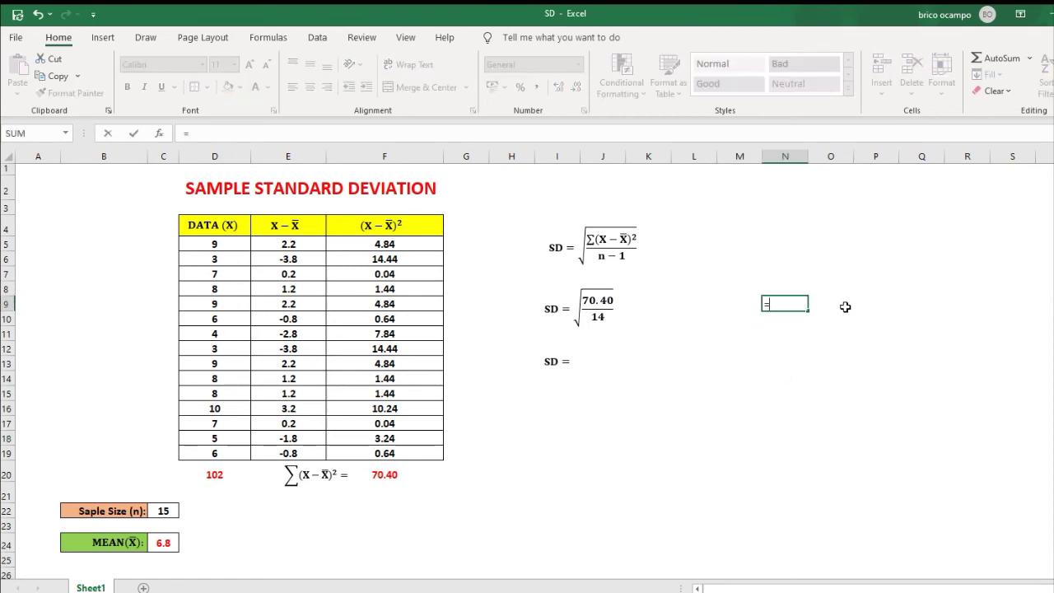
text(70.40/14)
Step: Compute 70.40/14 = 5.028571 in N9 and =SQRT(N9) = 2.242448 in N10
key(Return)
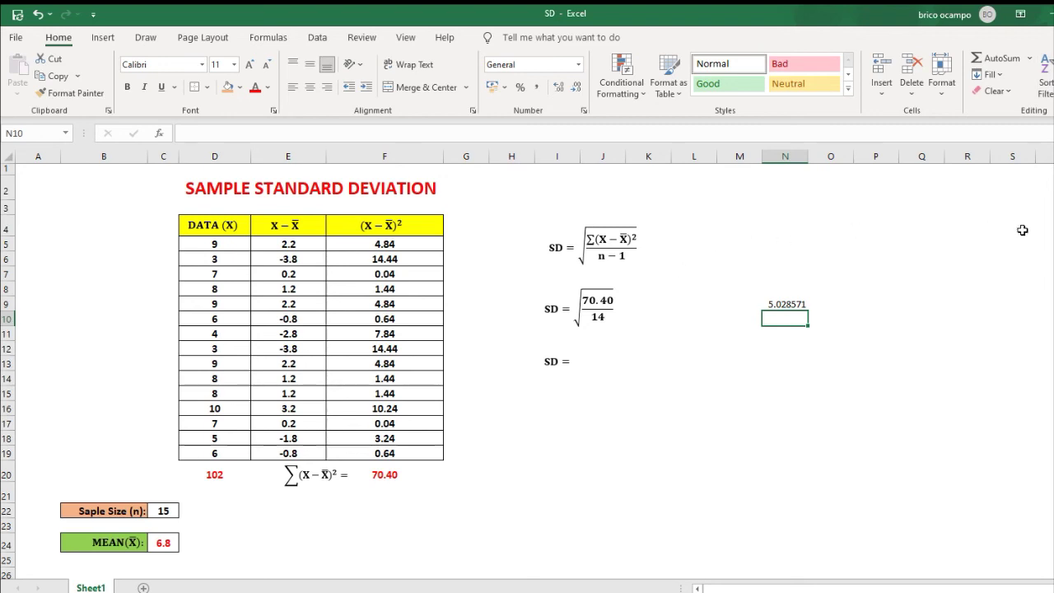
text(=)
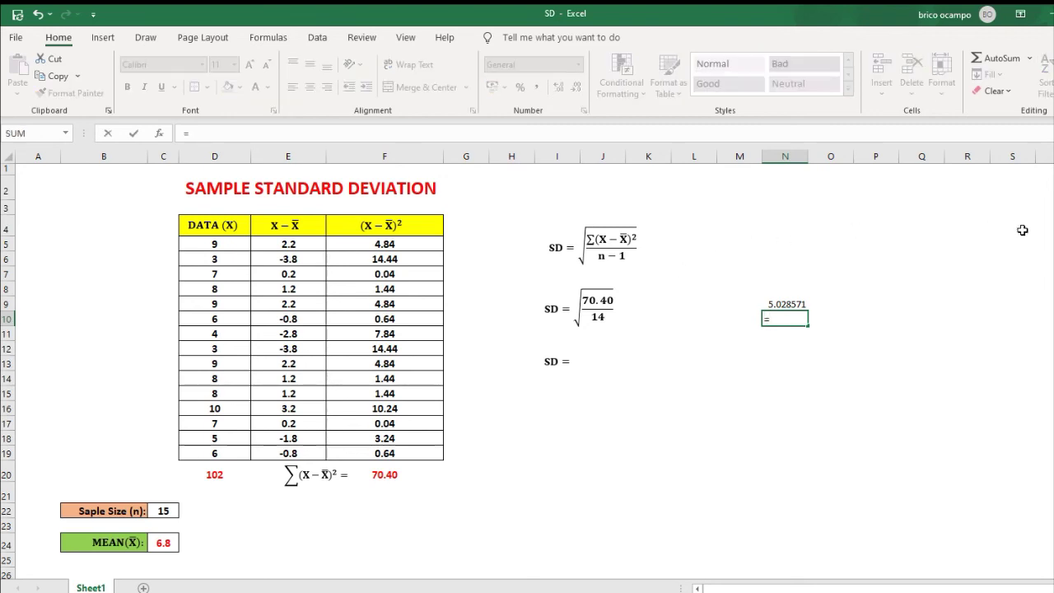
text(SQRT)
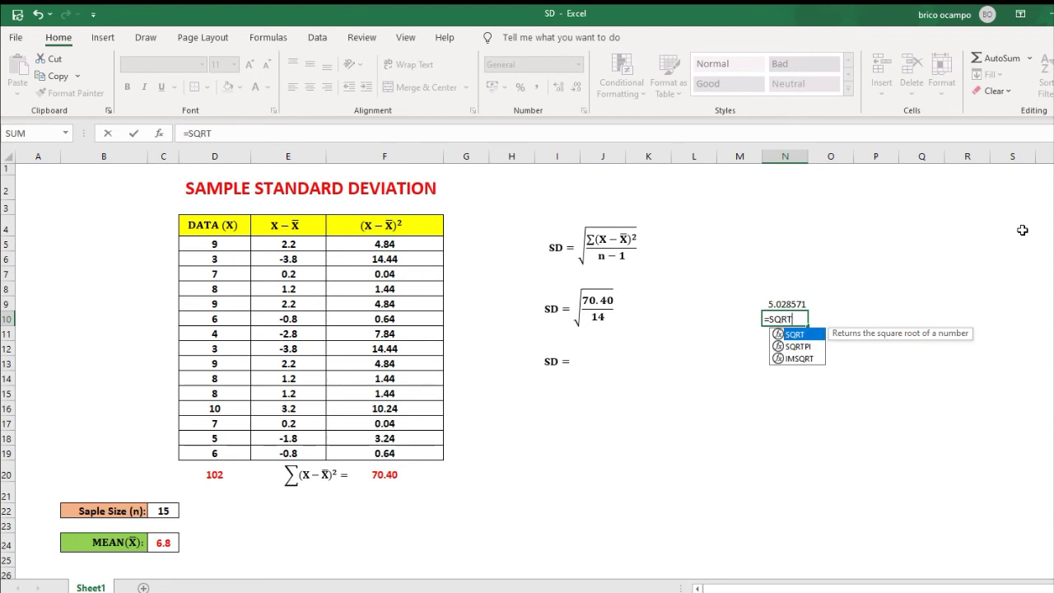
text(()
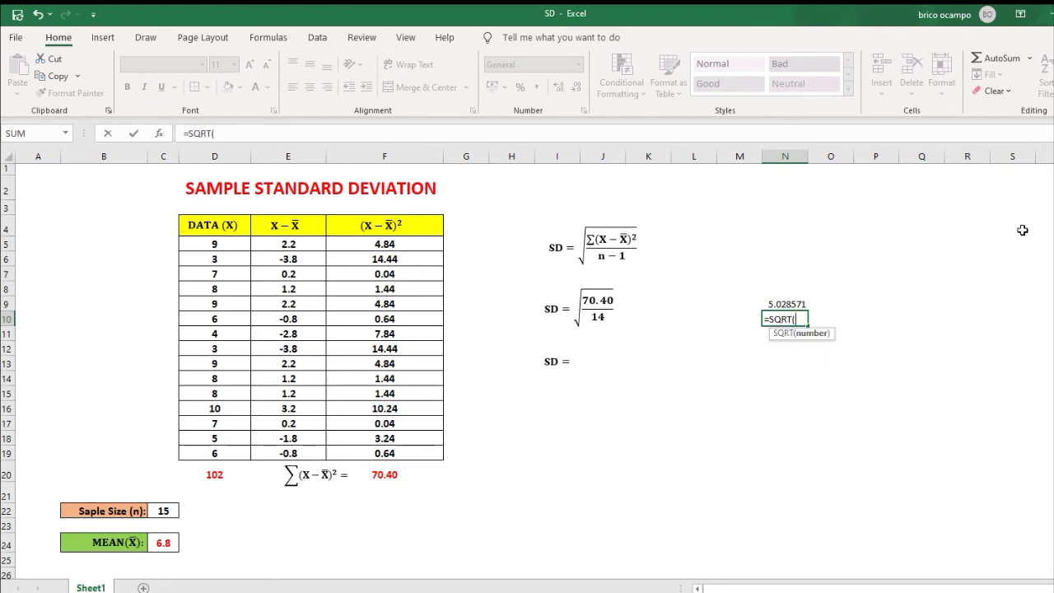
click(788, 304)
text())
key(Return)
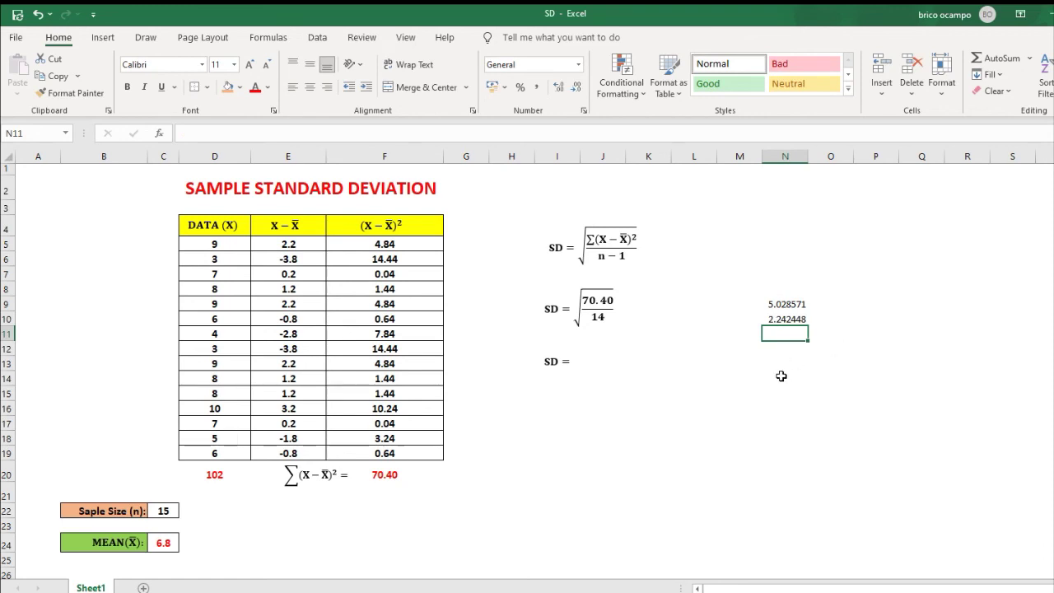
click(567, 363)
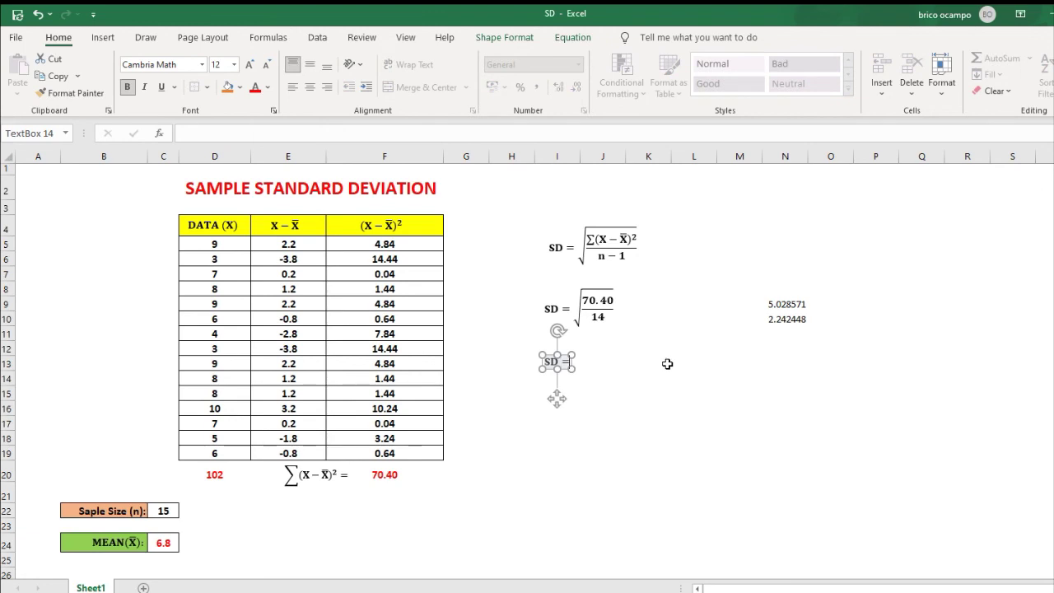
Step: Enter 2.24 in the third SD equation box so it reads SD = 2.24
text(2.24)
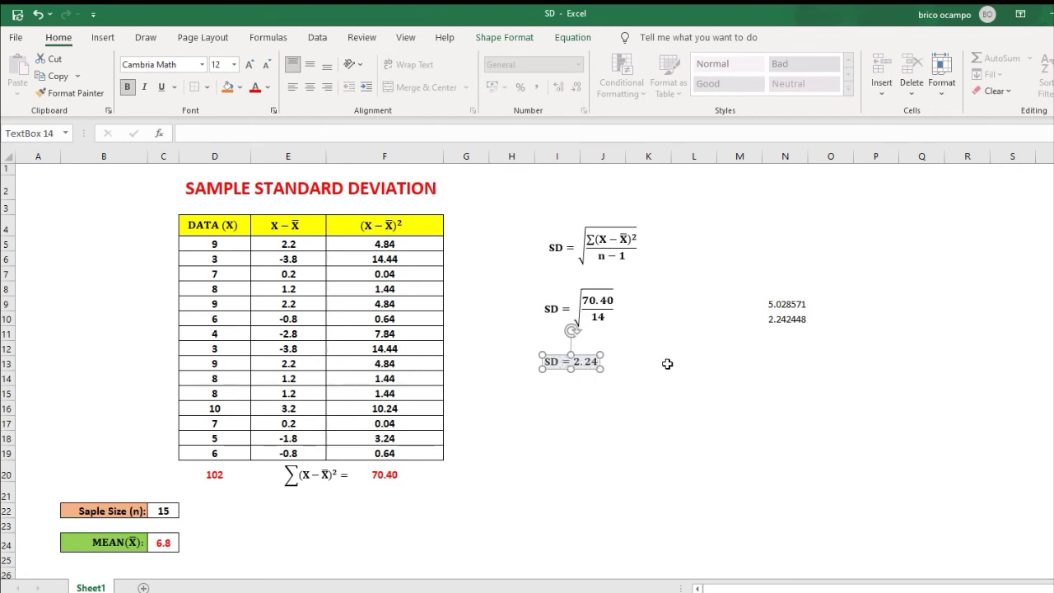
click(705, 393)
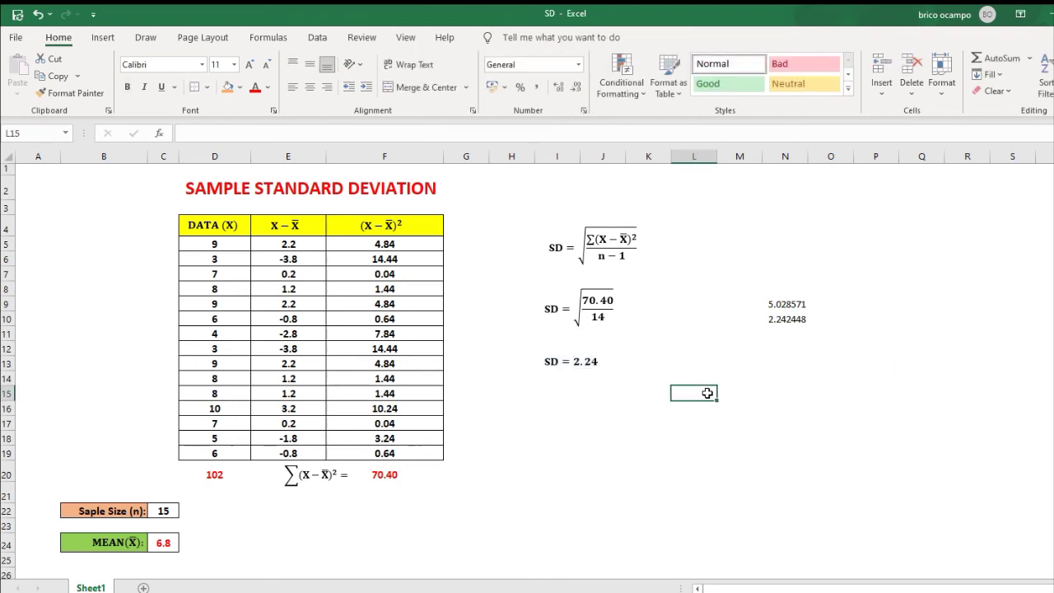